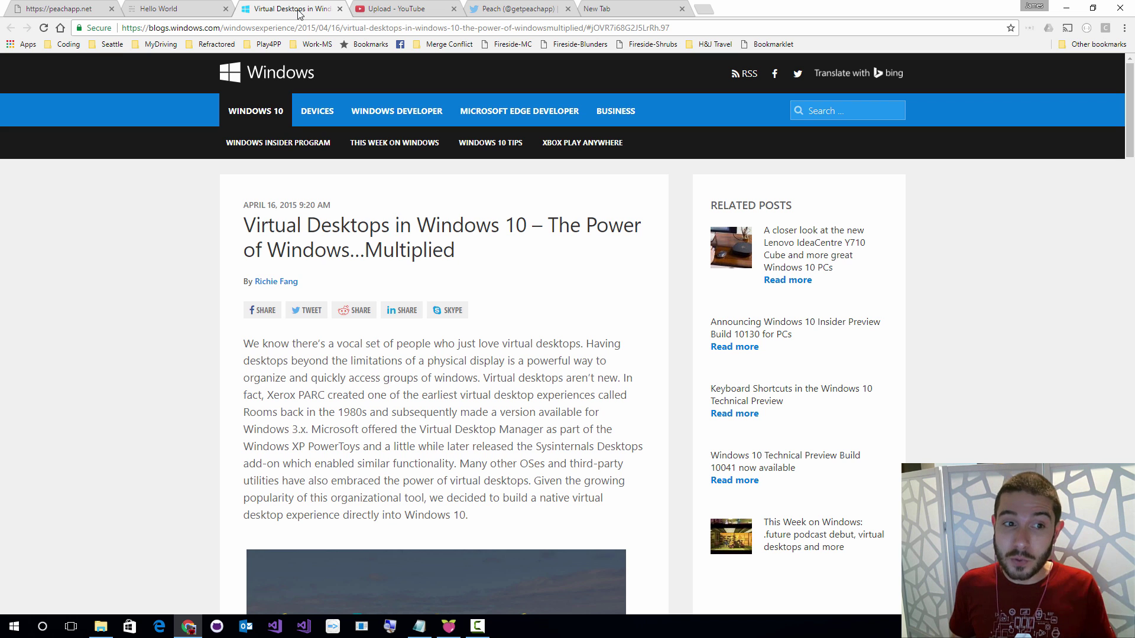
Step: Scroll the blog article to the Virtual Desktops screenshot, then launch Visual Studio from the taskbar
{"action": "scroll", "coordinate": [290, 260], "scroll_direction": "down", "scroll_amount": 1}
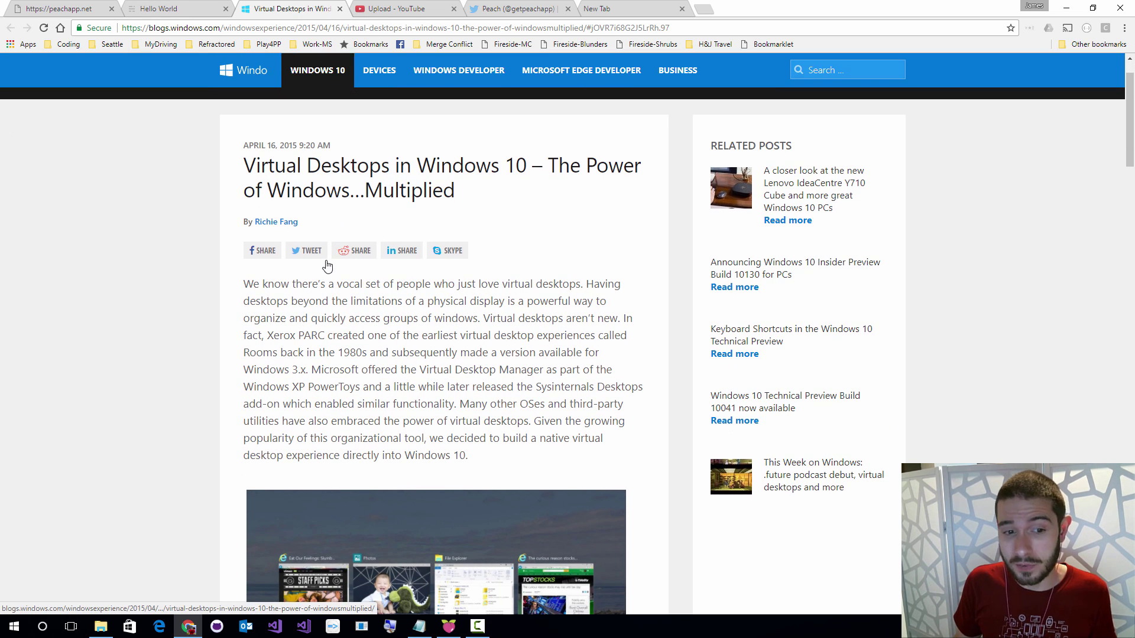
{"action": "scroll", "coordinate": [331, 268], "scroll_direction": "down", "scroll_amount": 1}
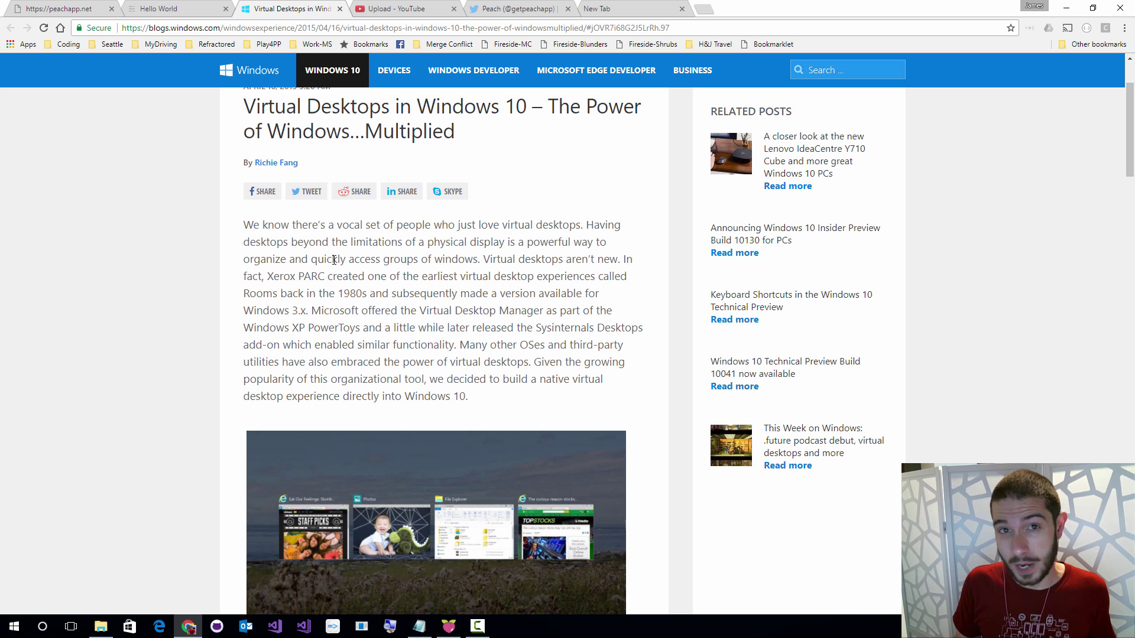
{"action": "scroll", "coordinate": [334, 257], "scroll_direction": "down", "scroll_amount": 2}
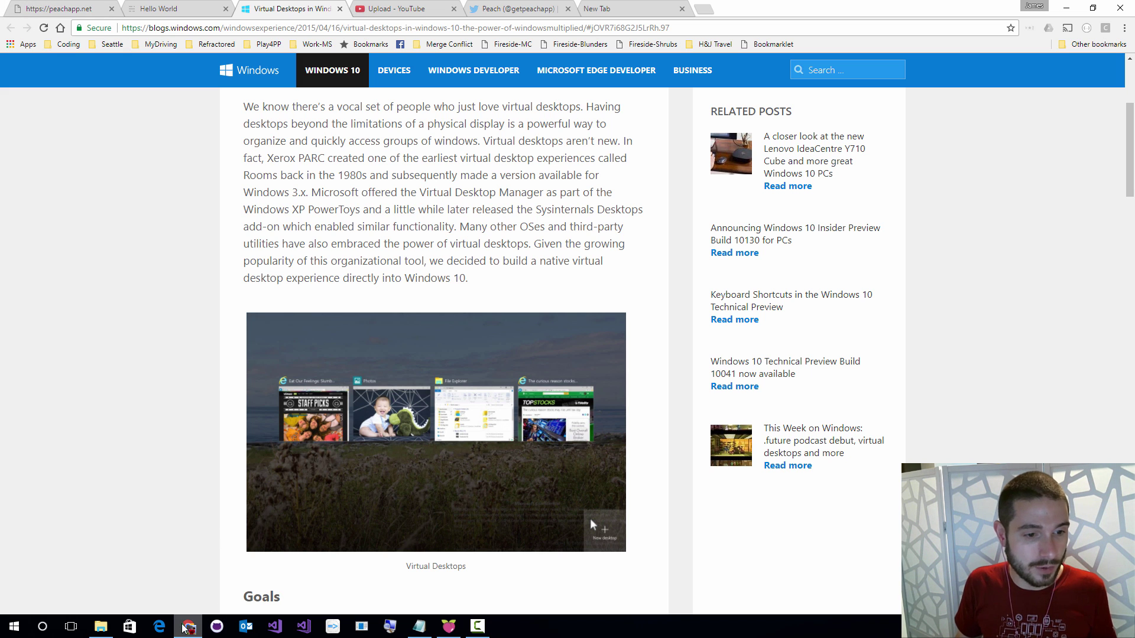
{"action": "left_click", "coordinate": [274, 626]}
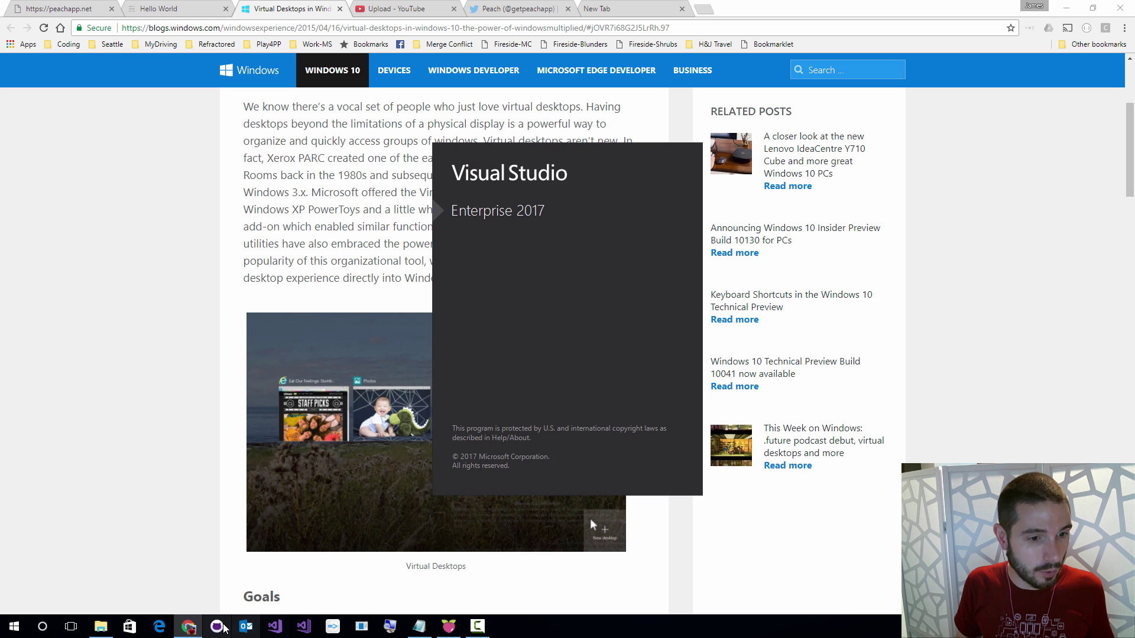
Step: Add a new fourth virtual desktop in Task View and switch to it
{"action": "left_click", "coordinate": [420, 627]}
{"action": "left_click", "coordinate": [89, 292]}
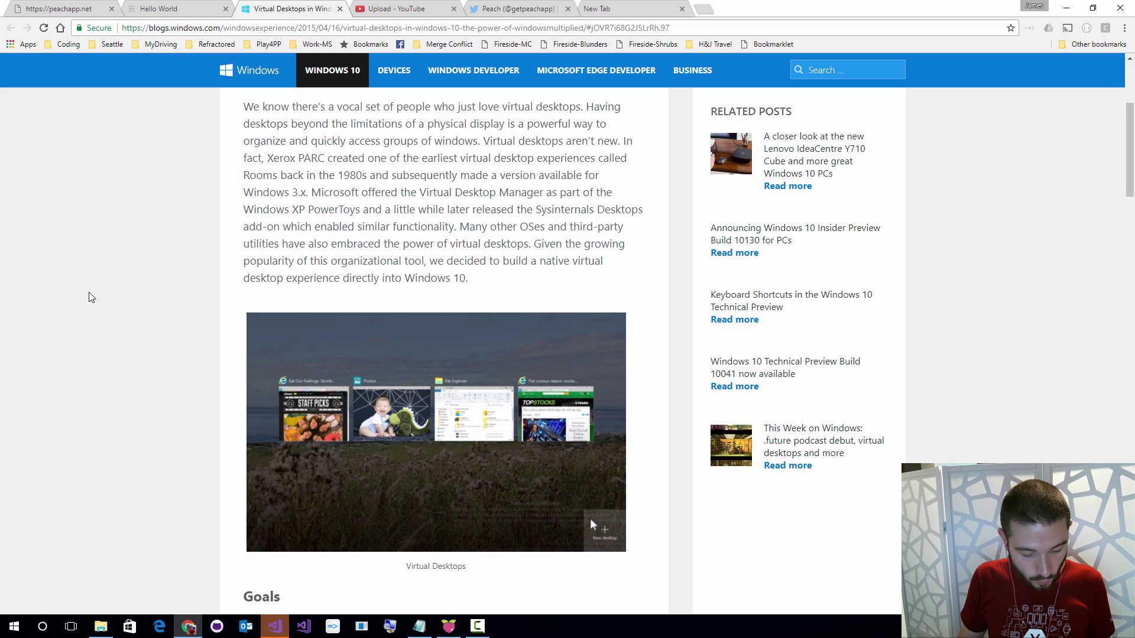
{"action": "key", "text": "super+Tab"}
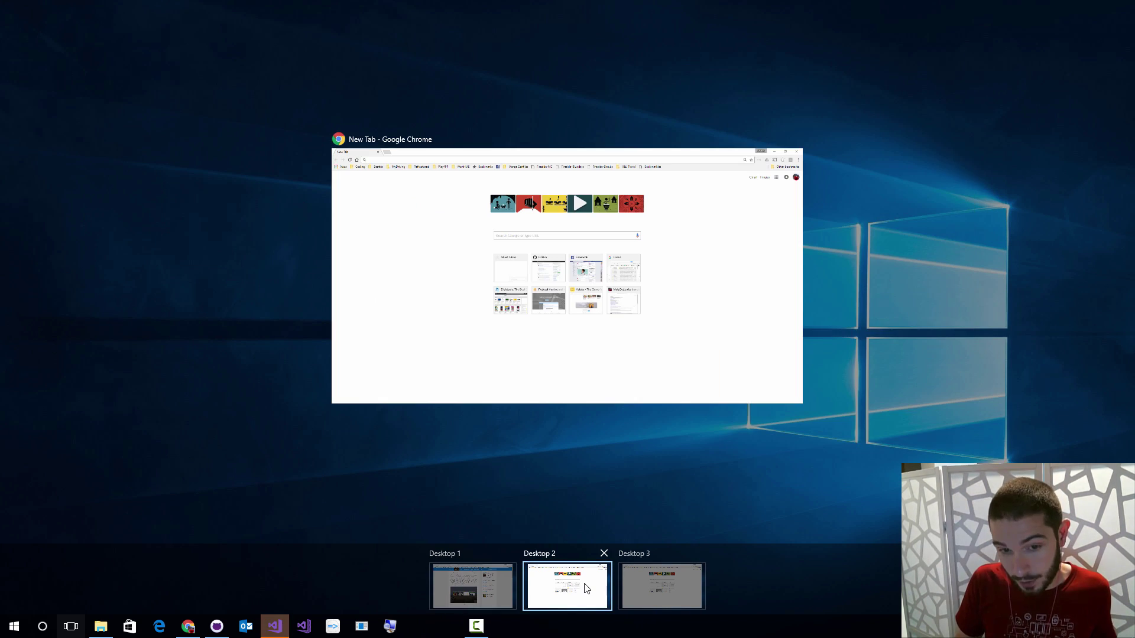
{"action": "mouse_move", "coordinate": [650, 591]}
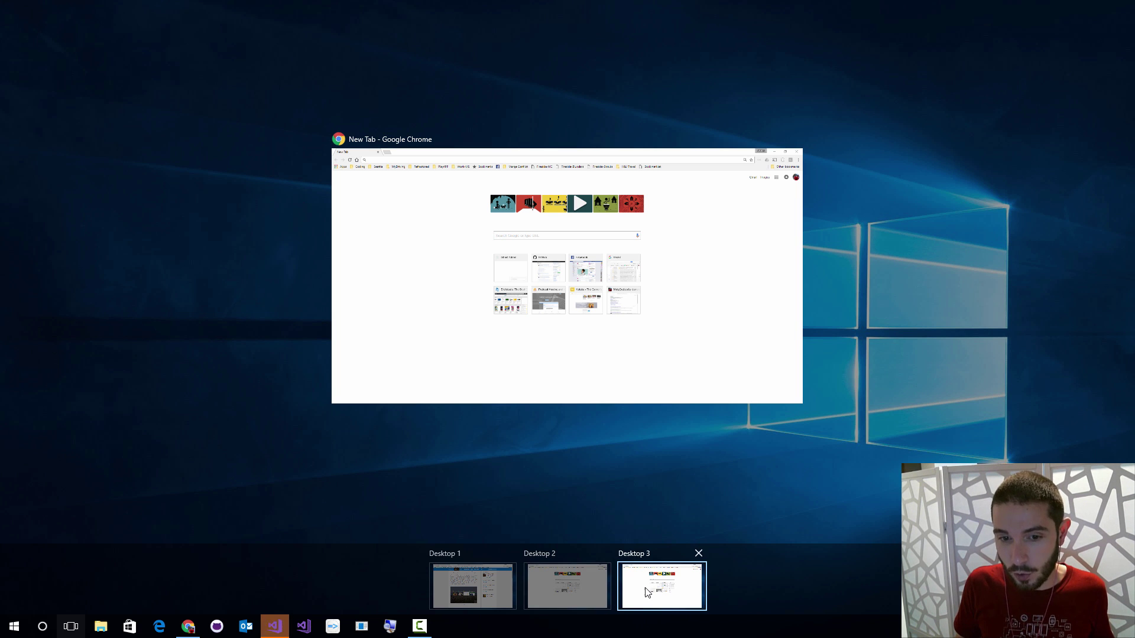
{"action": "left_click", "coordinate": [1064, 586]}
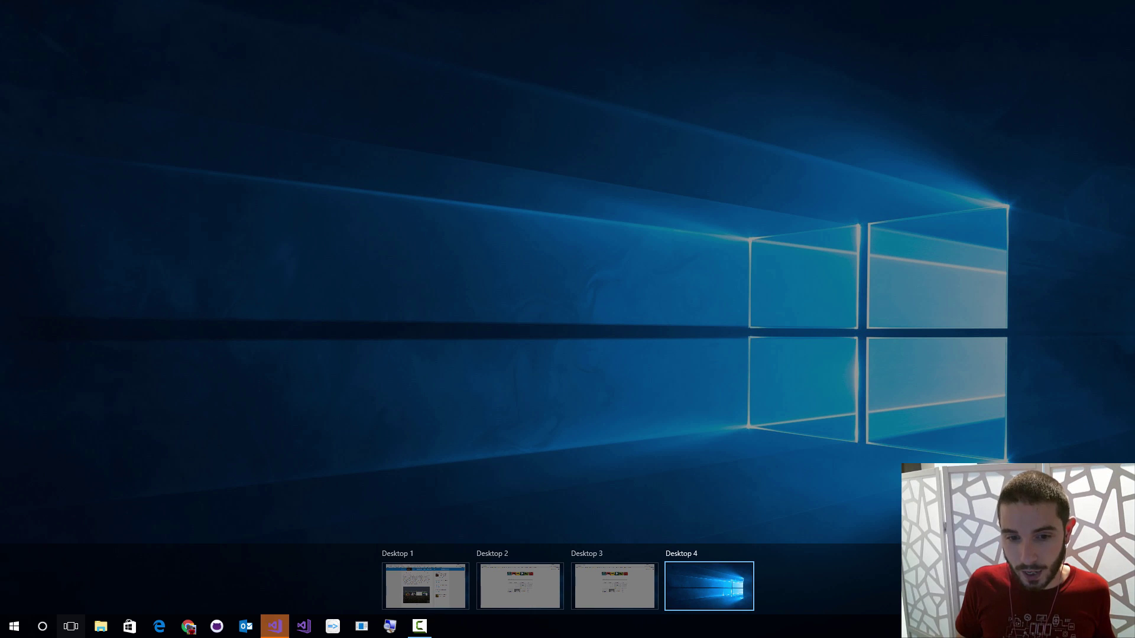
{"action": "left_click", "coordinate": [727, 590]}
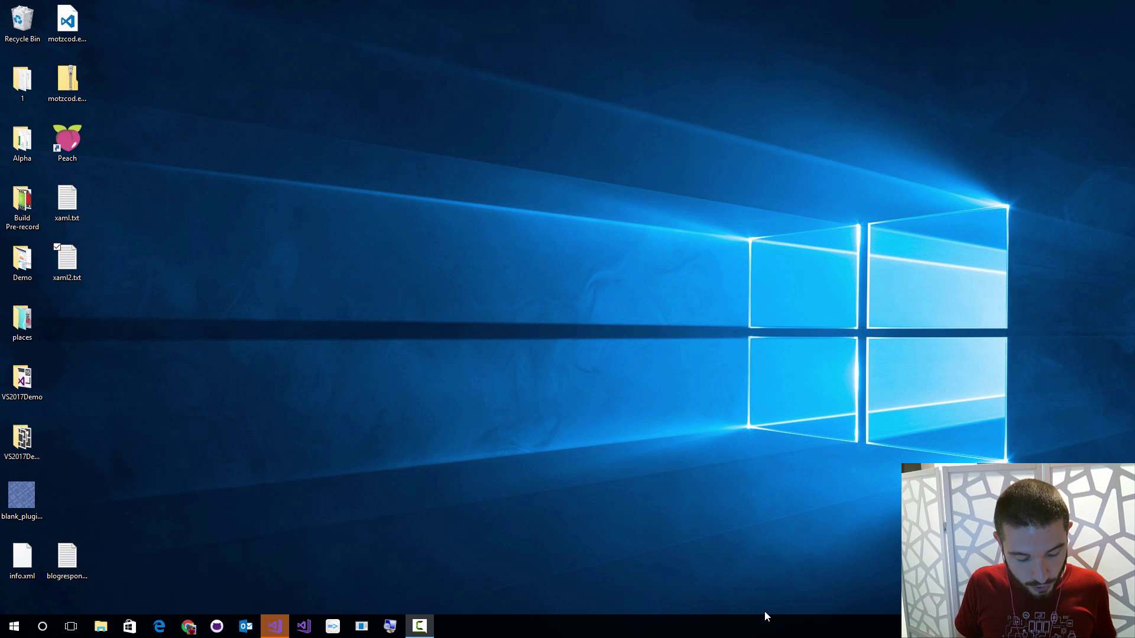
Step: Return to Desktop 1, move the GitHub window onto it, and show the peachapp.net tab
{"action": "key", "text": "super+Tab"}
{"action": "left_click", "coordinate": [453, 575]}
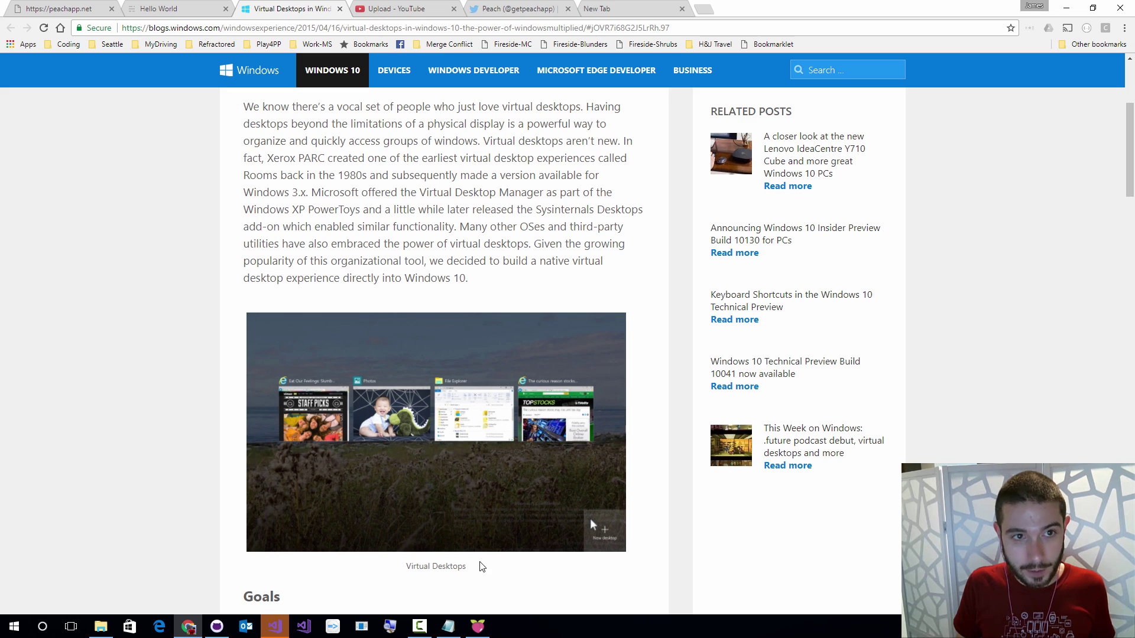
{"action": "key", "text": "super+Tab"}
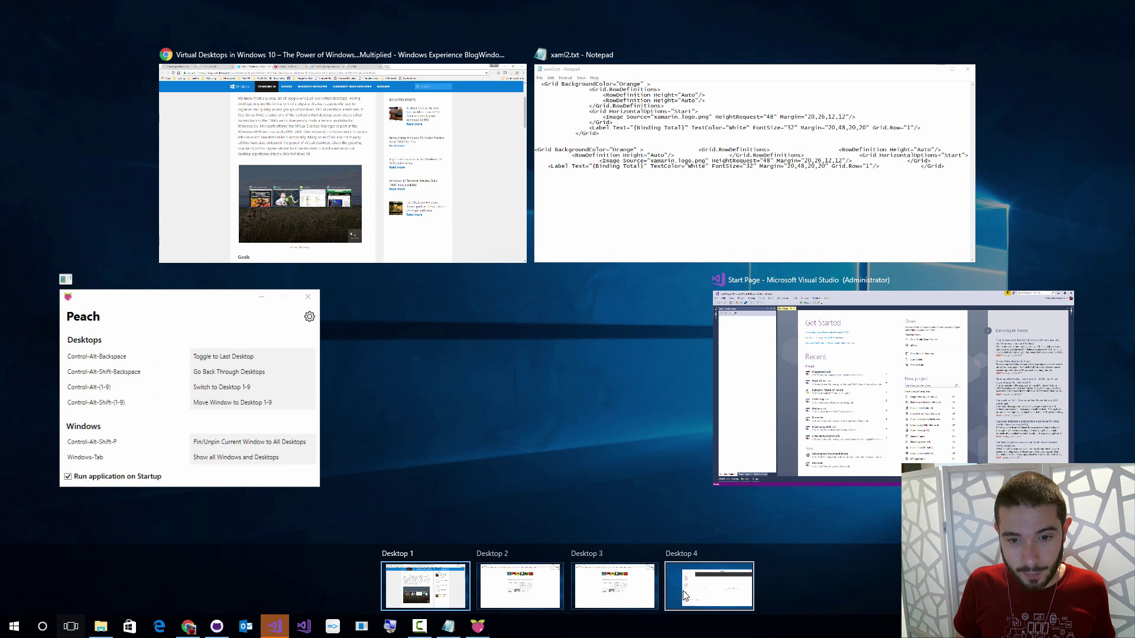
{"action": "left_click_drag", "start_coordinate": [652, 610], "coordinate": [562, 418]}
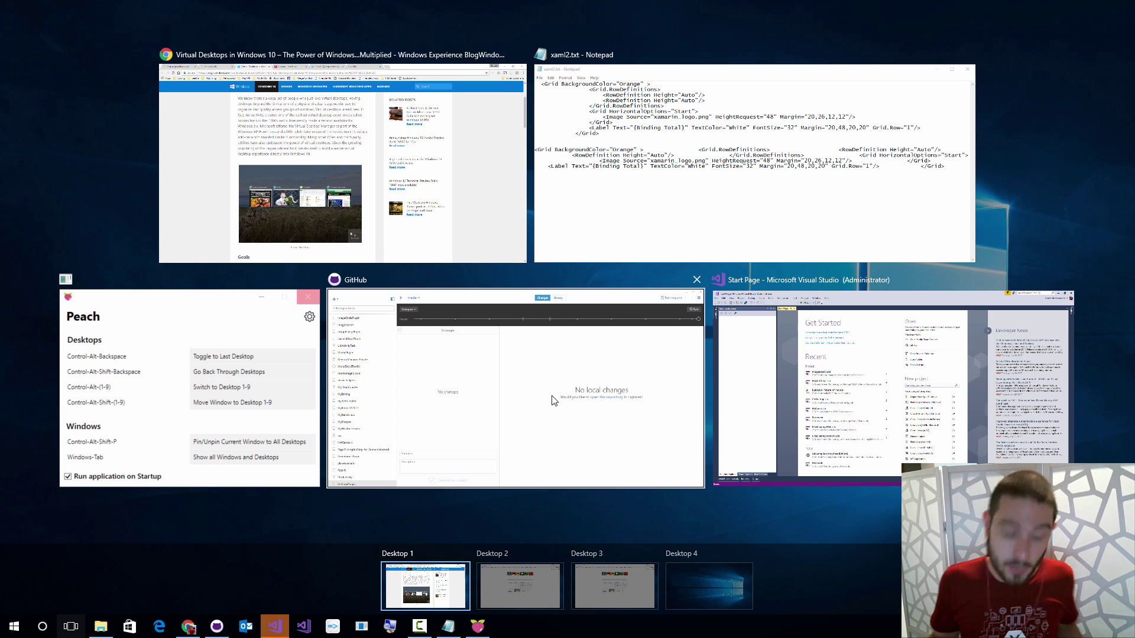
{"action": "key", "text": "Escape"}
{"action": "key", "text": "super"}
{"action": "left_click", "coordinate": [90, 6]}
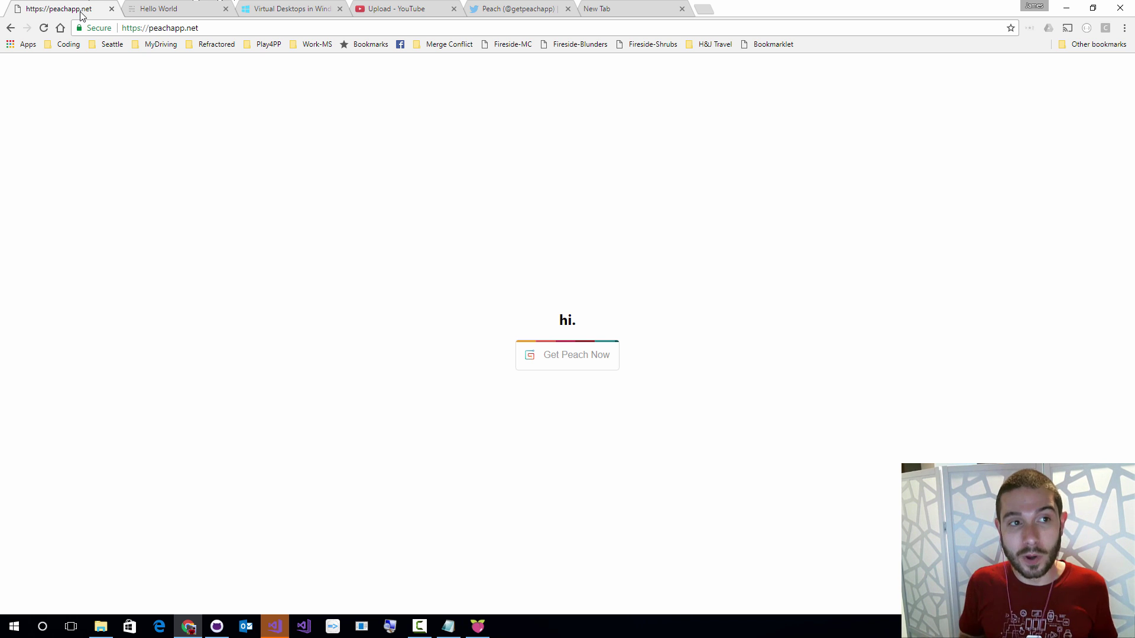
Step: Preview the Get Peach Now offer, read the Hello World post down to Pro-Tips, then switch desktops
{"action": "left_click", "coordinate": [545, 350]}
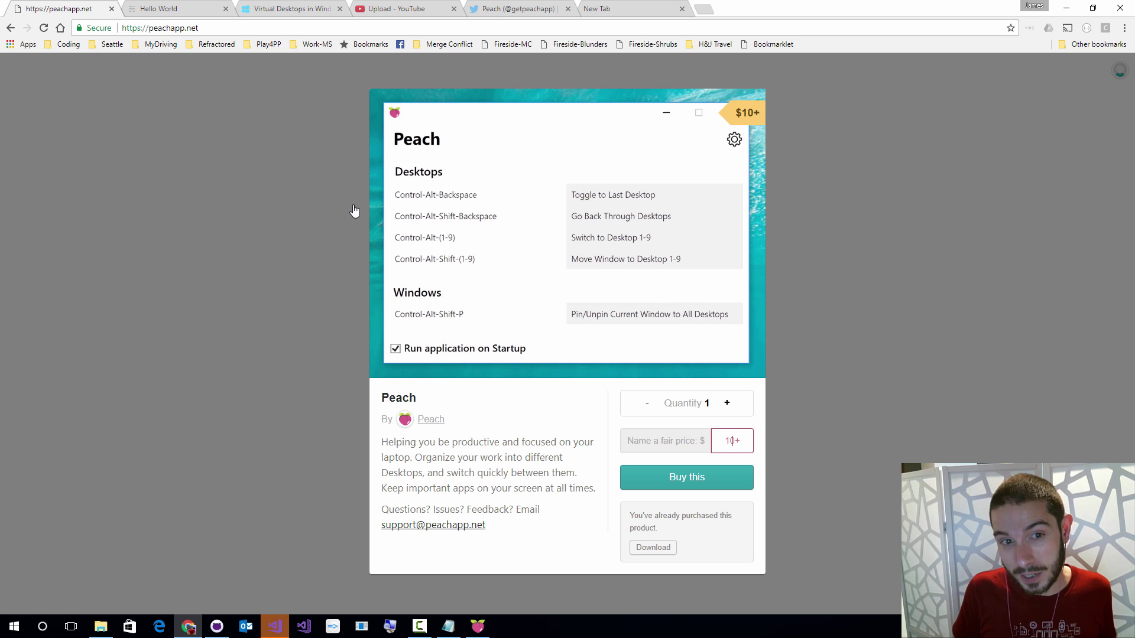
{"action": "left_click", "coordinate": [265, 154]}
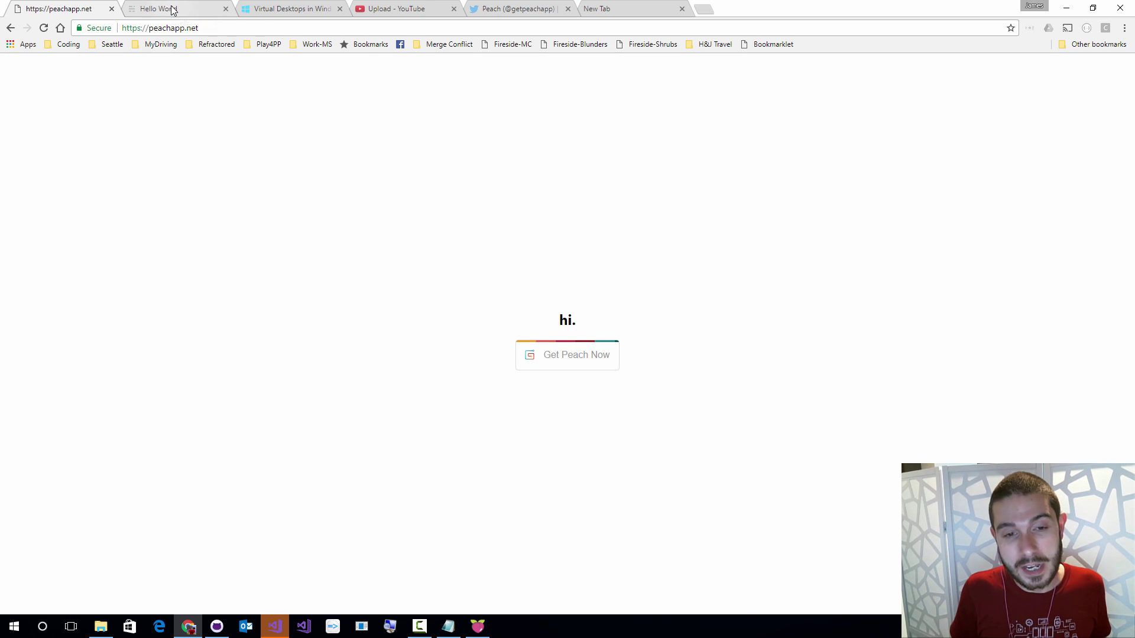
{"action": "left_click", "coordinate": [172, 9]}
{"action": "scroll", "coordinate": [463, 260], "scroll_direction": "up", "scroll_amount": 4}
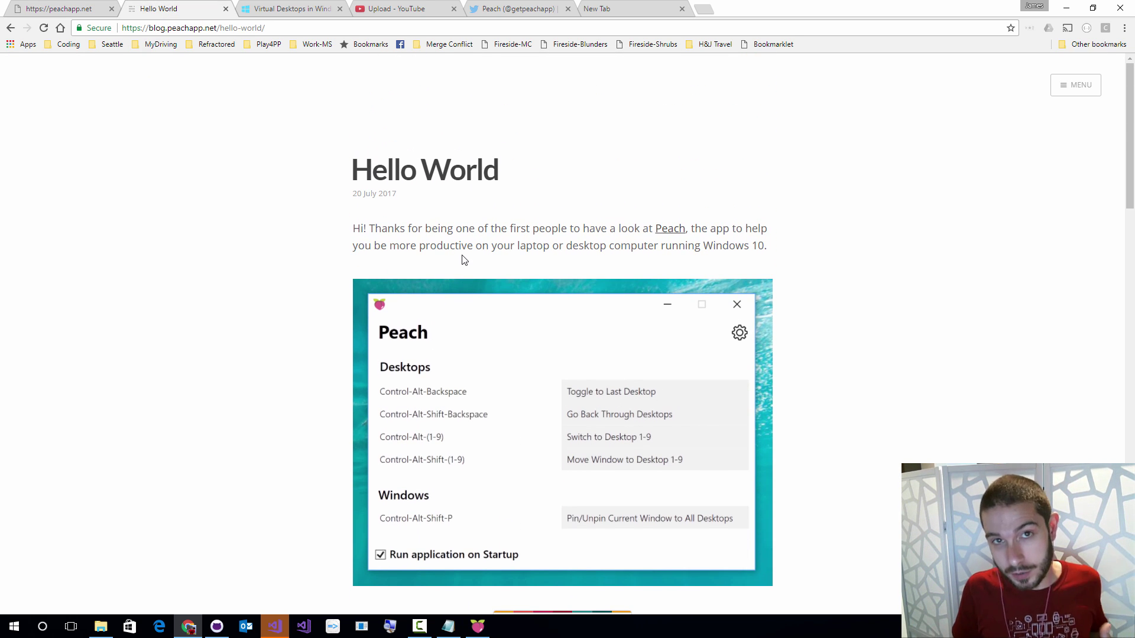
{"action": "scroll", "coordinate": [463, 260], "scroll_direction": "down", "scroll_amount": 2}
{"action": "scroll", "coordinate": [463, 260], "scroll_direction": "down", "scroll_amount": 10}
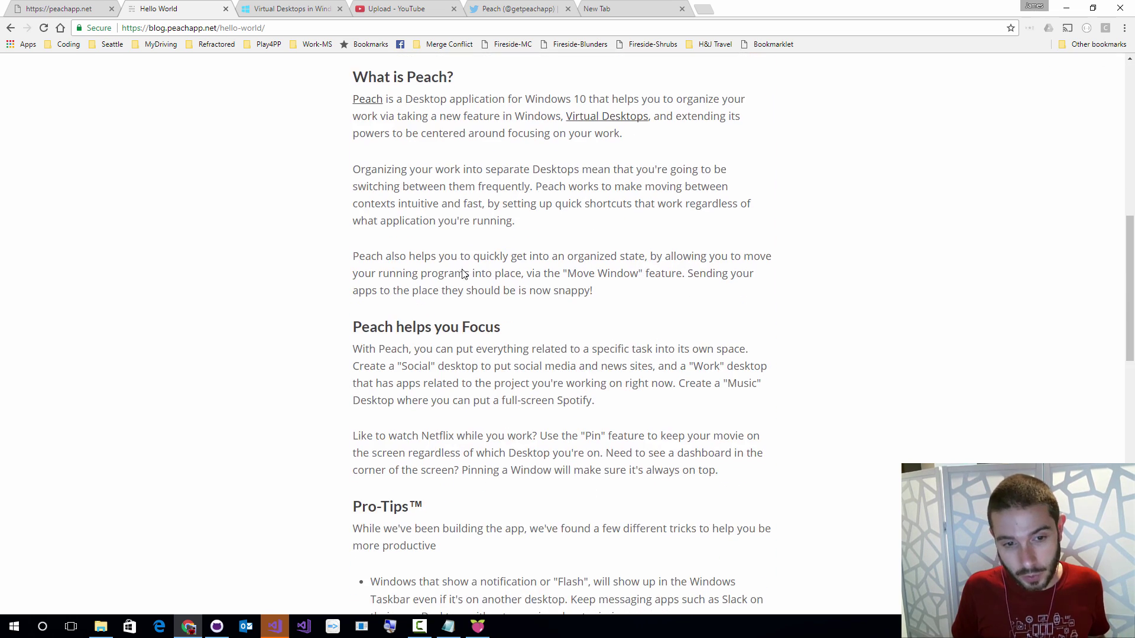
{"action": "scroll", "coordinate": [463, 269], "scroll_direction": "down", "scroll_amount": 3}
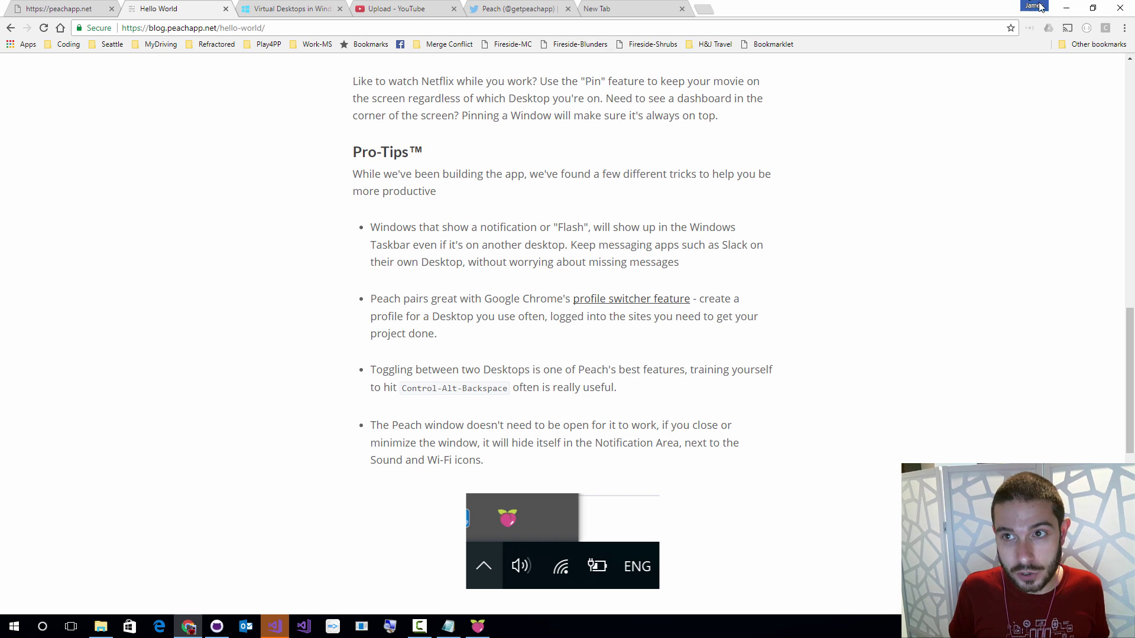
{"action": "key", "text": "ctrl+alt+BackSpace"}
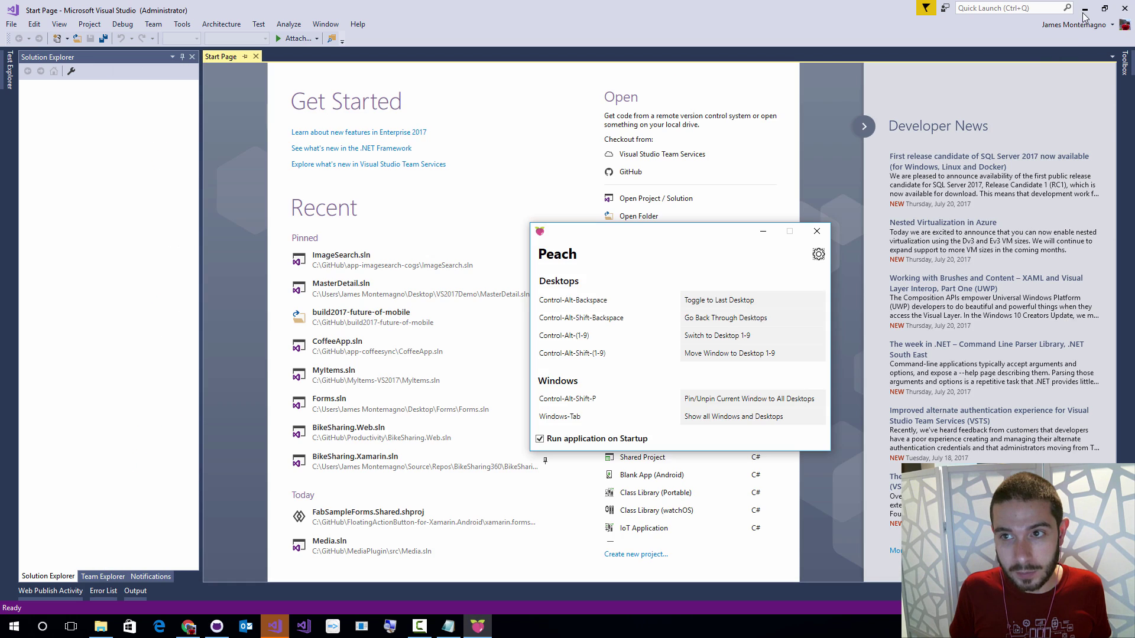
Step: Switch to the Peach desktop and drag the Peach window near the screen centre
{"action": "key", "text": "ctrl+alt+shift+BackSpace"}
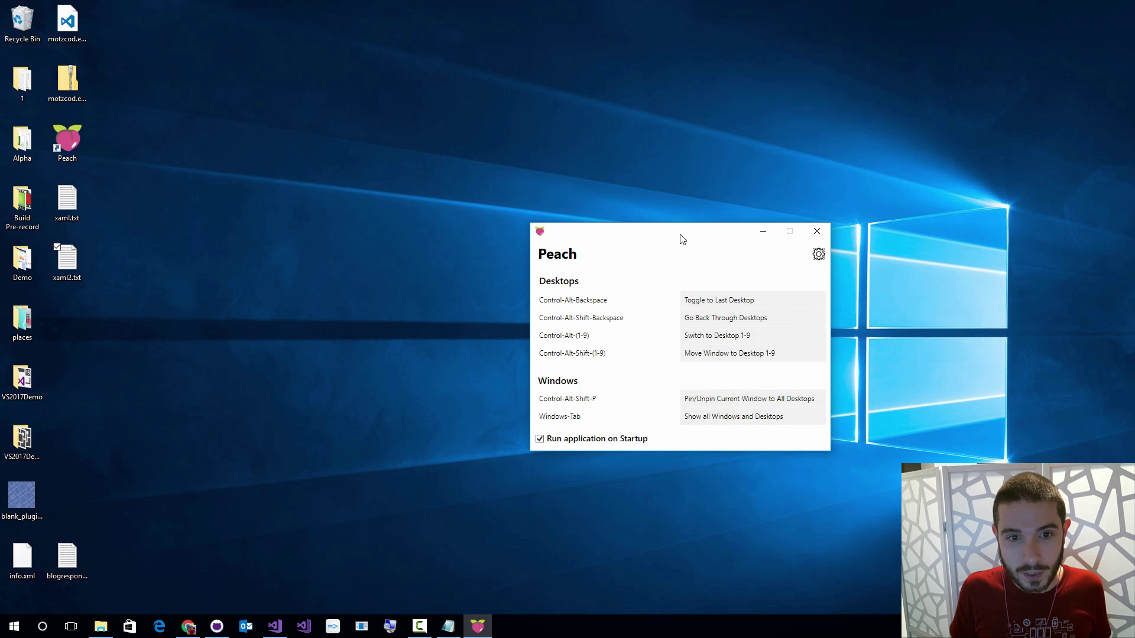
{"action": "left_click_drag", "start_coordinate": [681, 238], "coordinate": [519, 245]}
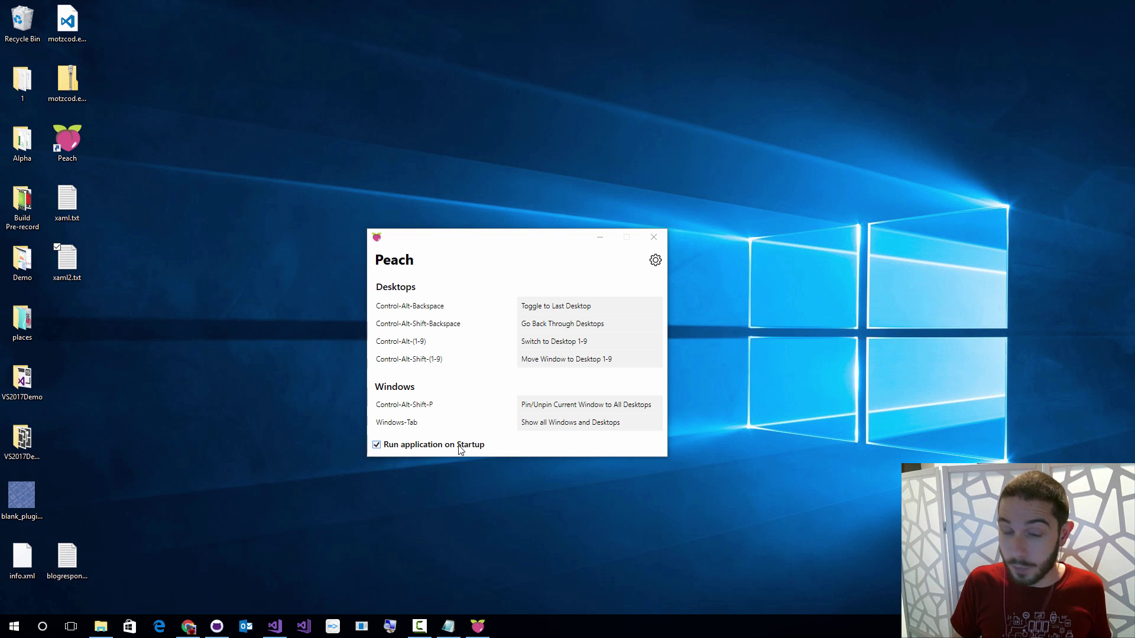
{"action": "left_click", "coordinate": [507, 254]}
{"action": "left_click_drag", "start_coordinate": [536, 240], "coordinate": [563, 229]}
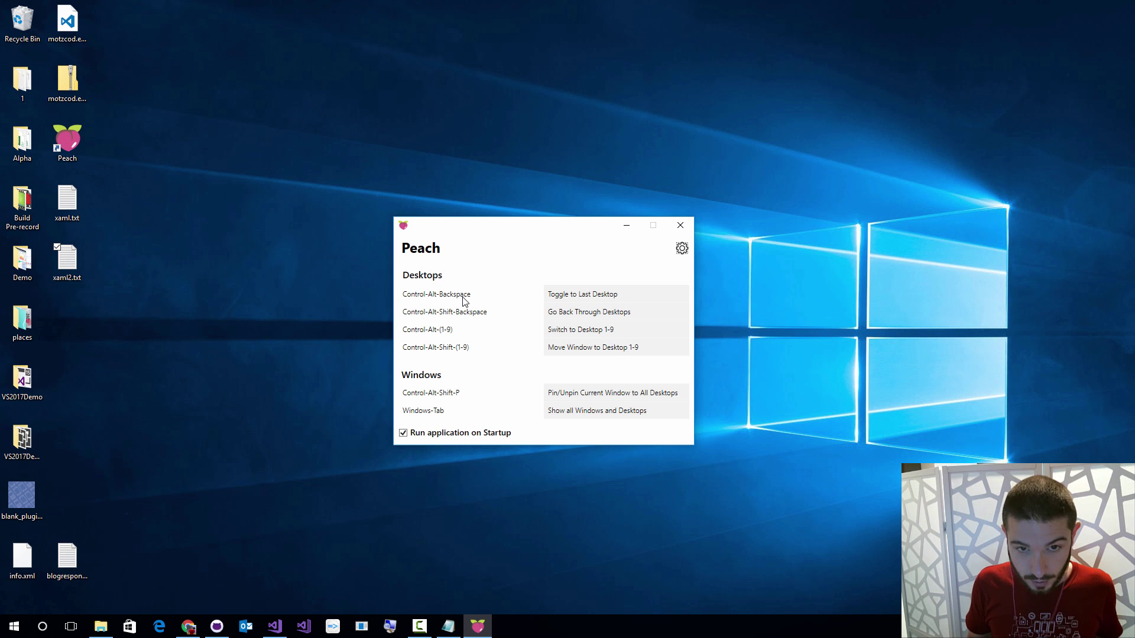
Step: Toggle between the Peach and Chrome New Tab desktops with Ctrl+Alt+Backspace
{"action": "key", "text": "ctrl+alt+BackSpace"}
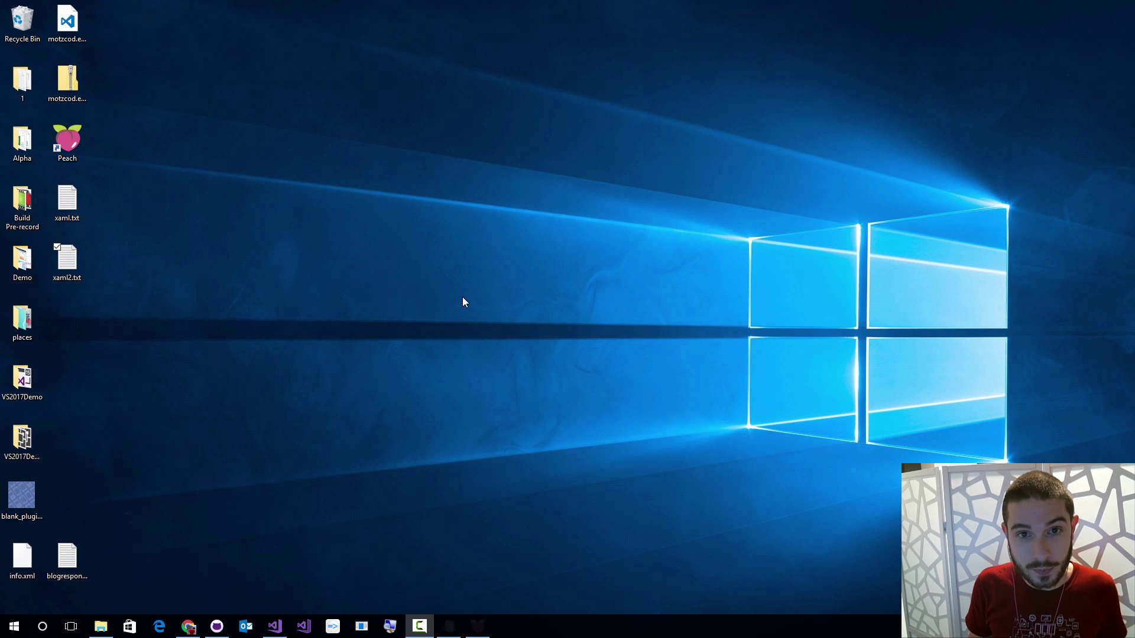
{"action": "key", "text": "ctrl+alt+BackSpace"}
{"action": "key", "text": "ctrl+alt+BackSpace"}
{"action": "key", "text": "ctrl+alt+BackSpace"}
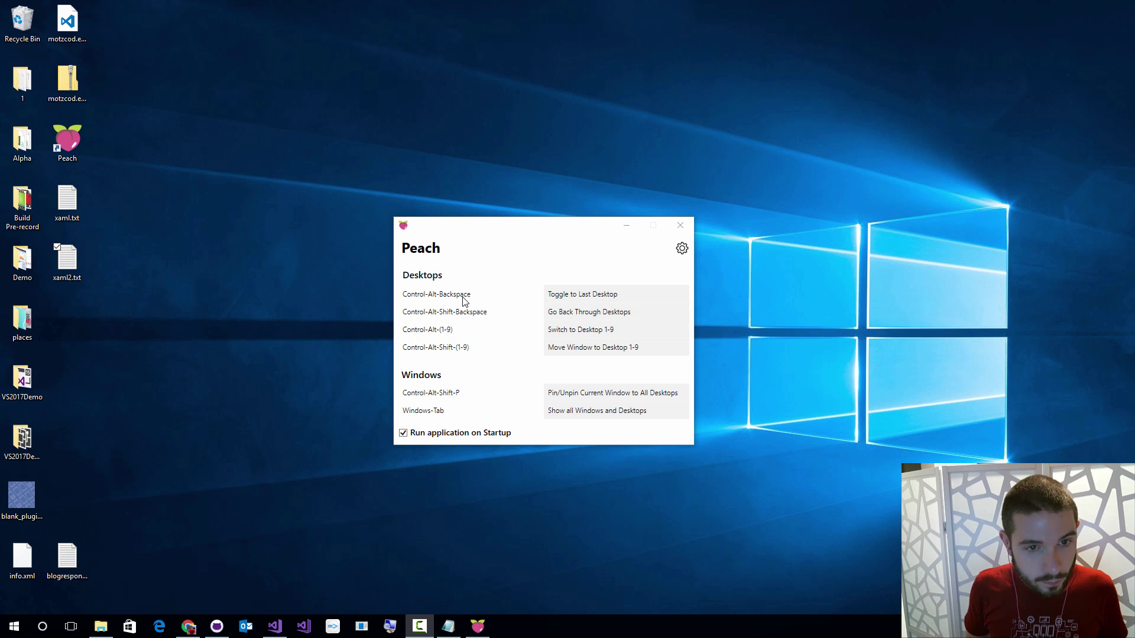
{"action": "key", "text": "ctrl+alt+shift+BackSpace"}
{"action": "key", "text": "ctrl+alt+shift+BackSpace"}
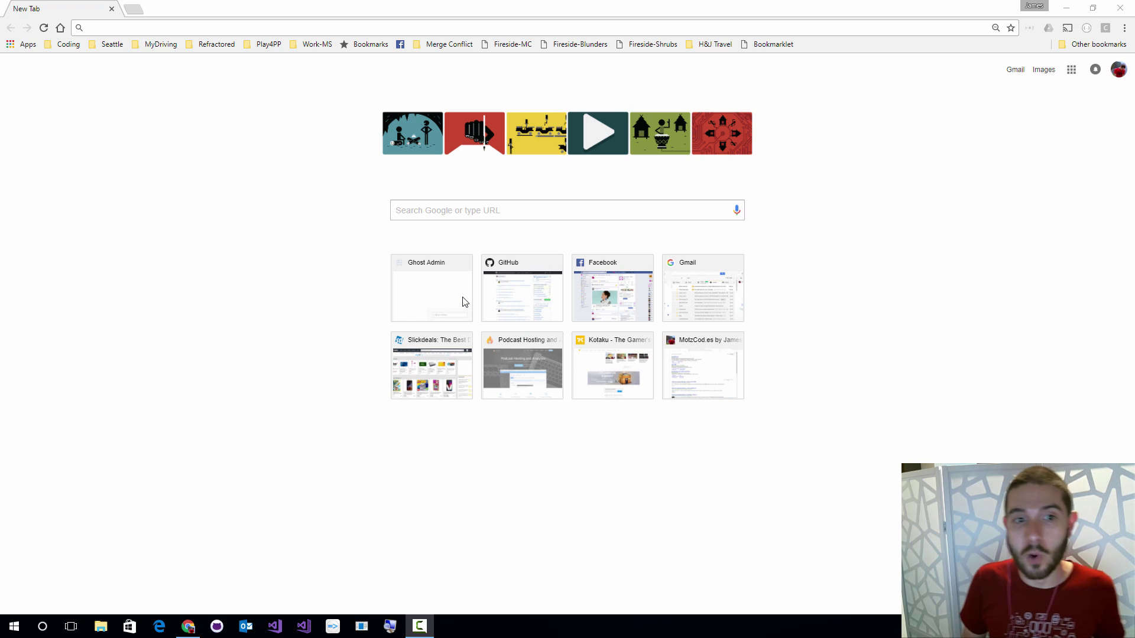
{"action": "key", "text": "ctrl+alt+BackSpace"}
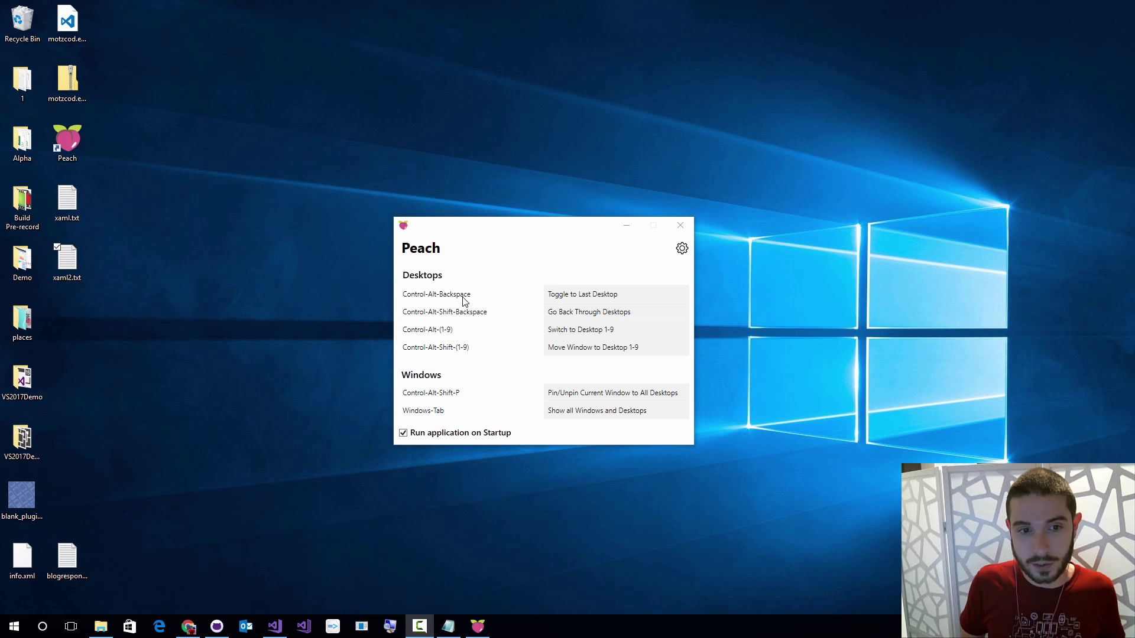
{"action": "key", "text": "ctrl+alt+BackSpace"}
{"action": "key", "text": "ctrl+alt+BackSpace"}
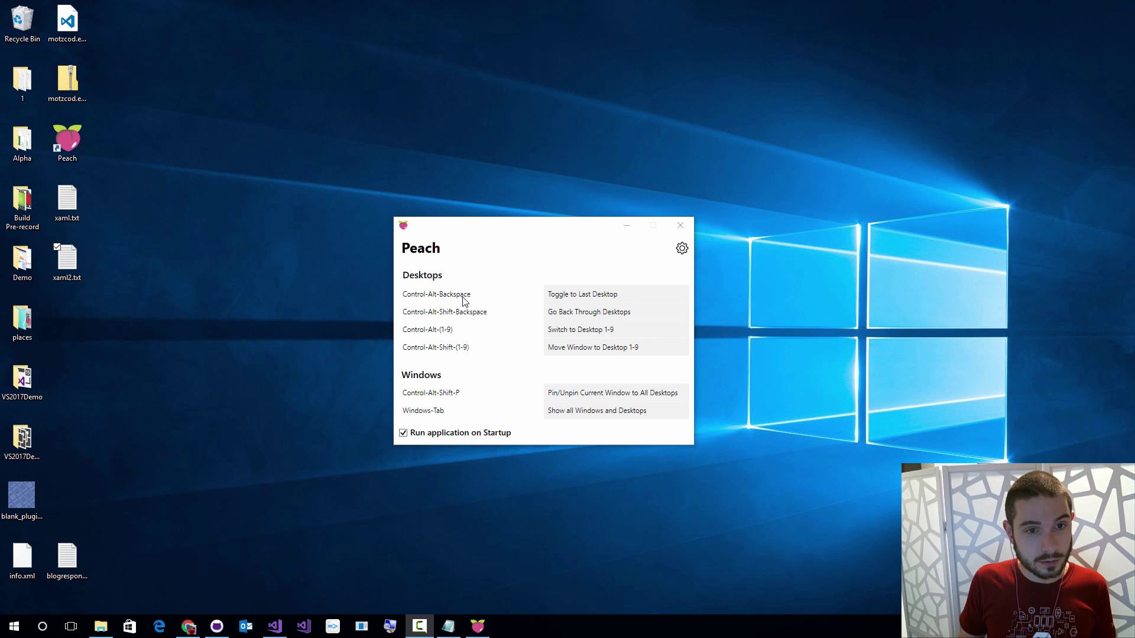
{"action": "key", "text": "ctrl+alt+BackSpace"}
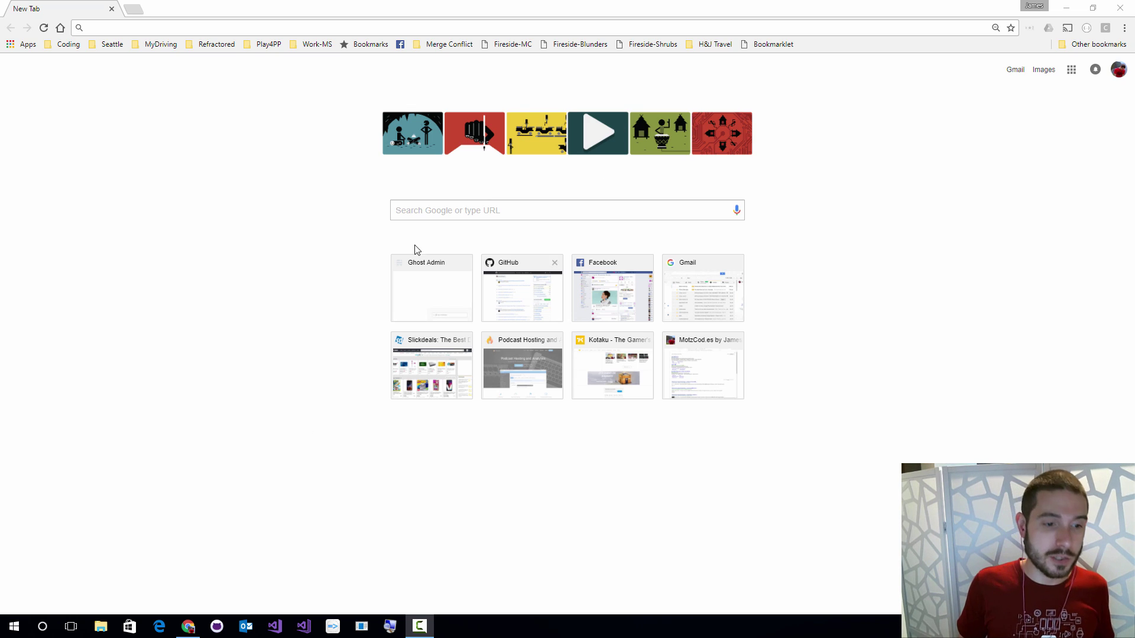
Step: Launch Edge maximized on the Chrome desktop, then cycle back to the Peach desktop
{"action": "left_click", "coordinate": [159, 626]}
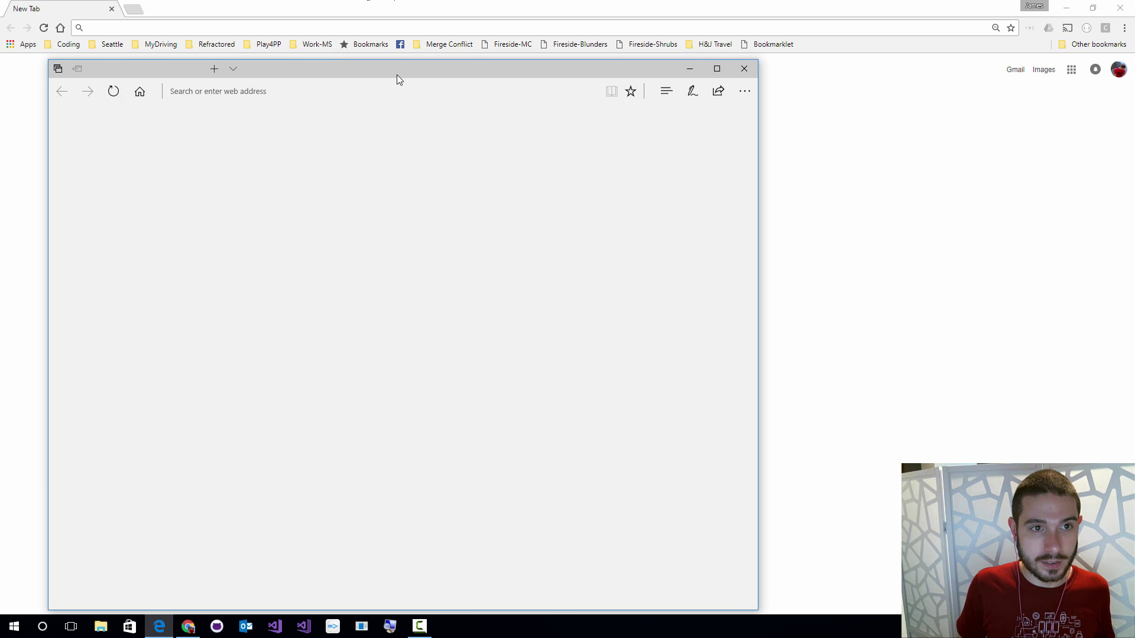
{"action": "double_click", "coordinate": [395, 75]}
{"action": "key", "text": "ctrl+alt+BackSpace"}
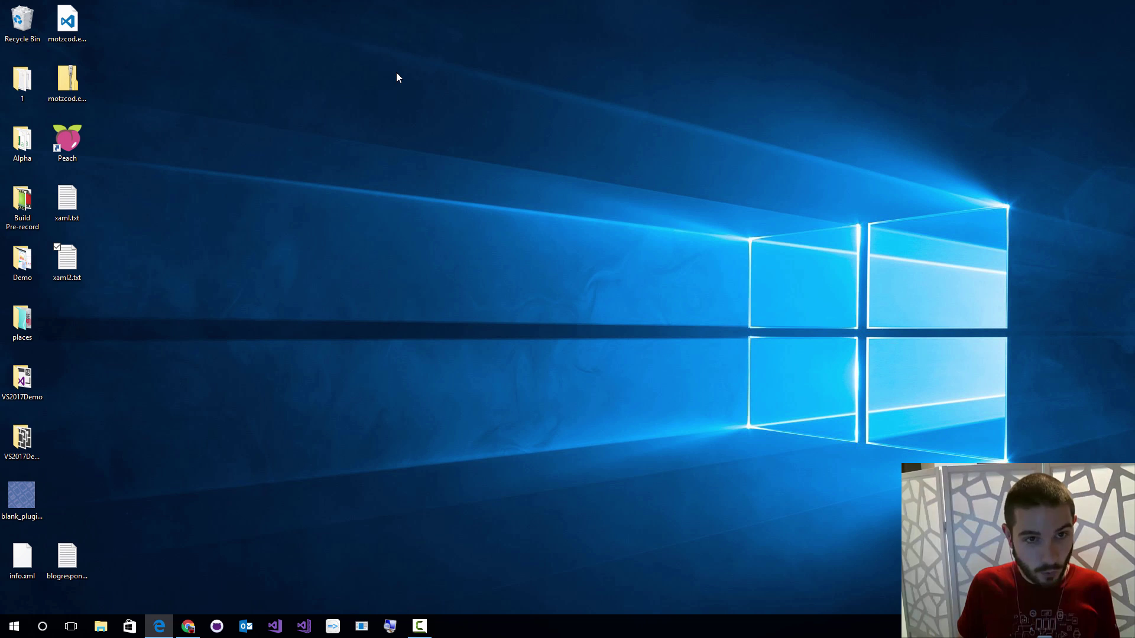
{"action": "key", "text": "ctrl+alt+BackSpace"}
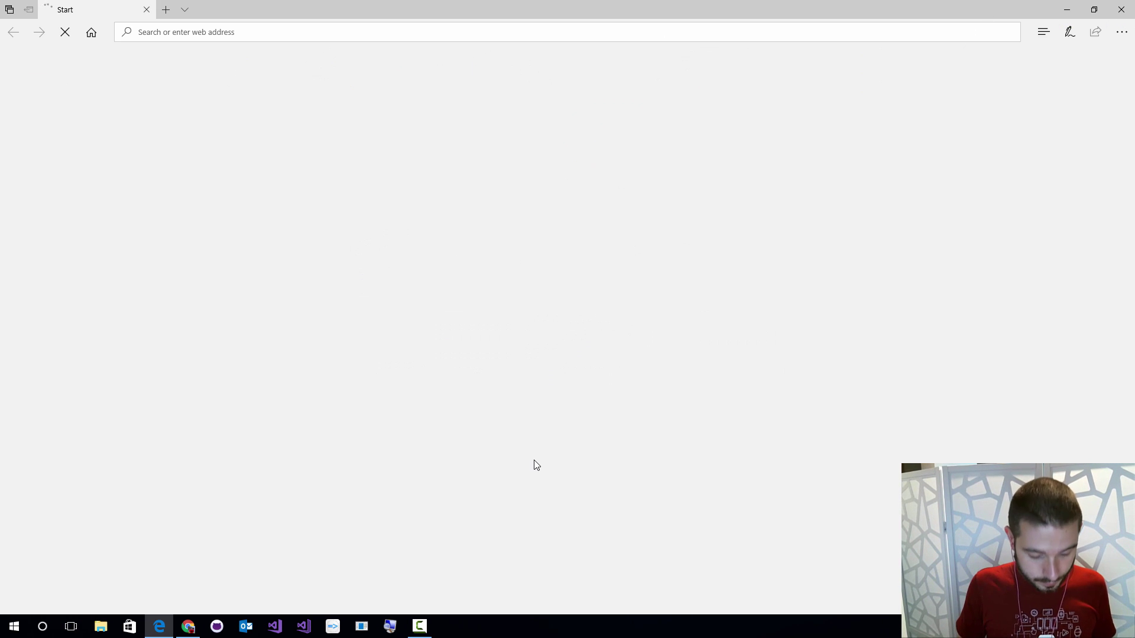
{"action": "key", "text": "ctrl+alt+BackSpace"}
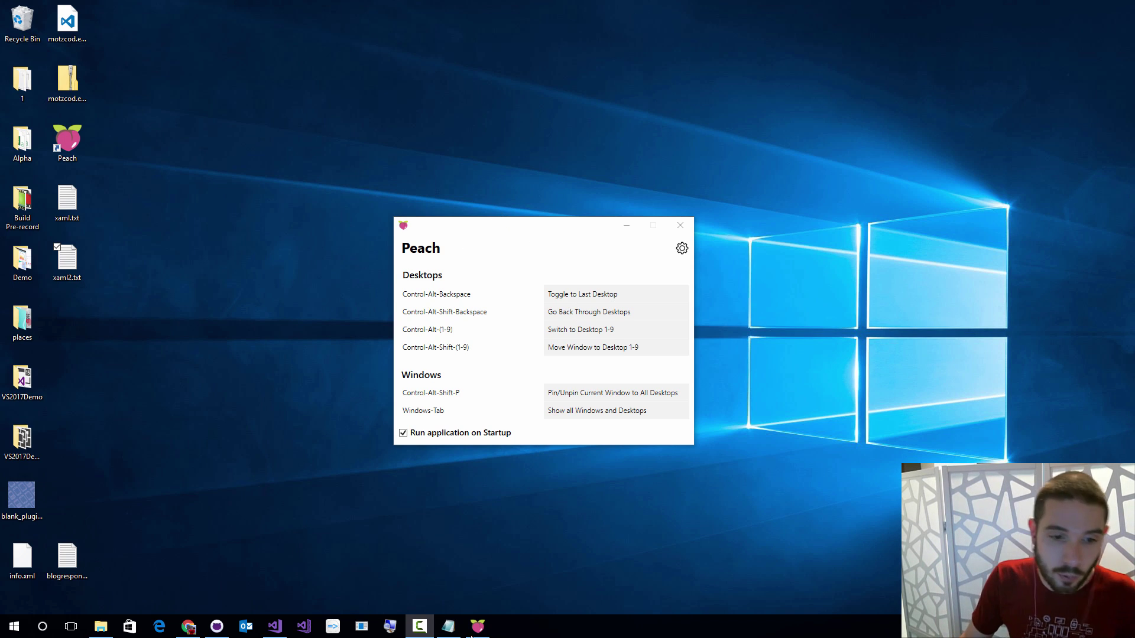
Step: Restore and shorten Notepad, placing Peach at the top with Notepad beneath it
{"action": "left_click", "coordinate": [449, 626]}
{"action": "left_click_drag", "start_coordinate": [462, 149], "coordinate": [618, 287]}
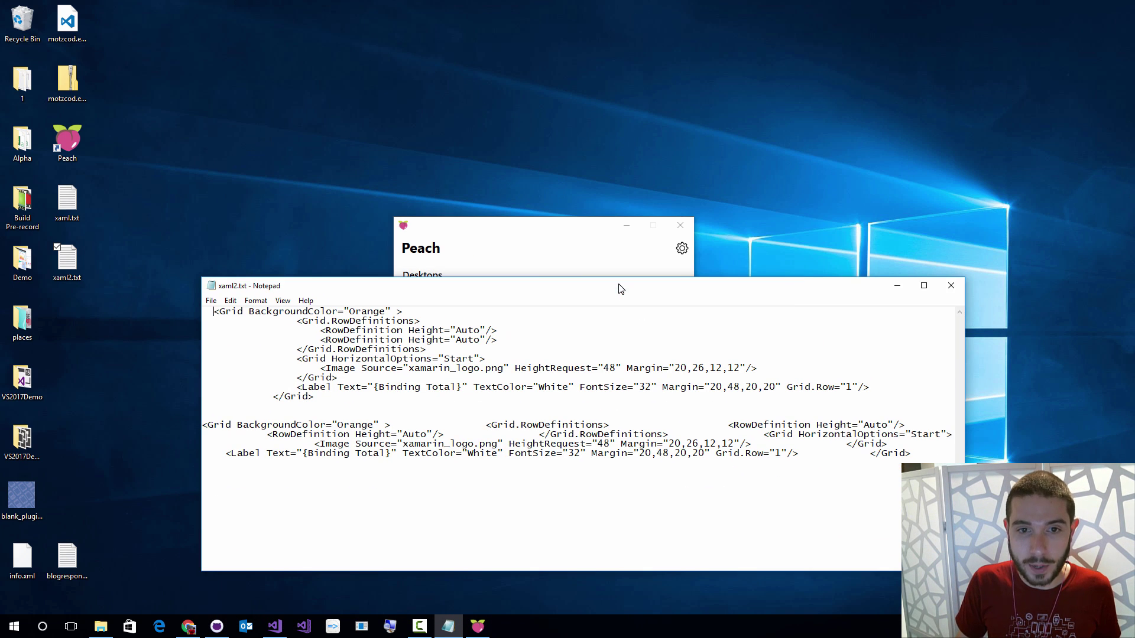
{"action": "left_click_drag", "start_coordinate": [536, 231], "coordinate": [586, 32]}
{"action": "left_click_drag", "start_coordinate": [556, 288], "coordinate": [567, 286]}
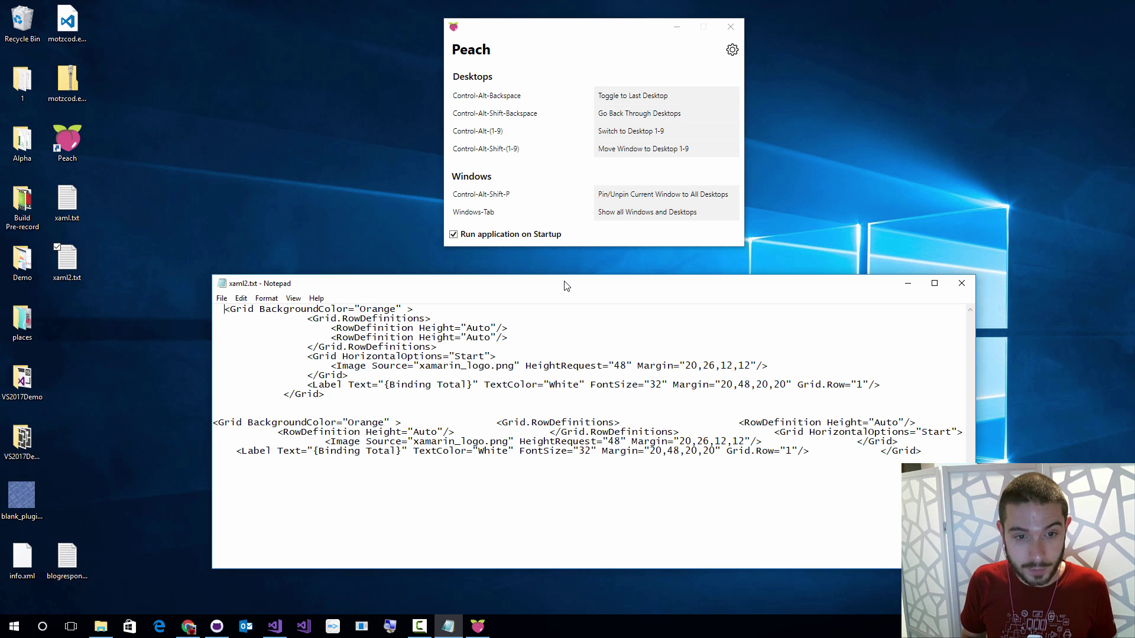
Step: Send Notepad to desktop 2 with Ctrl+Alt+Shift+2, then toggle desktops back to Peach's
{"action": "key", "text": "ctrl+alt+shift+2"}
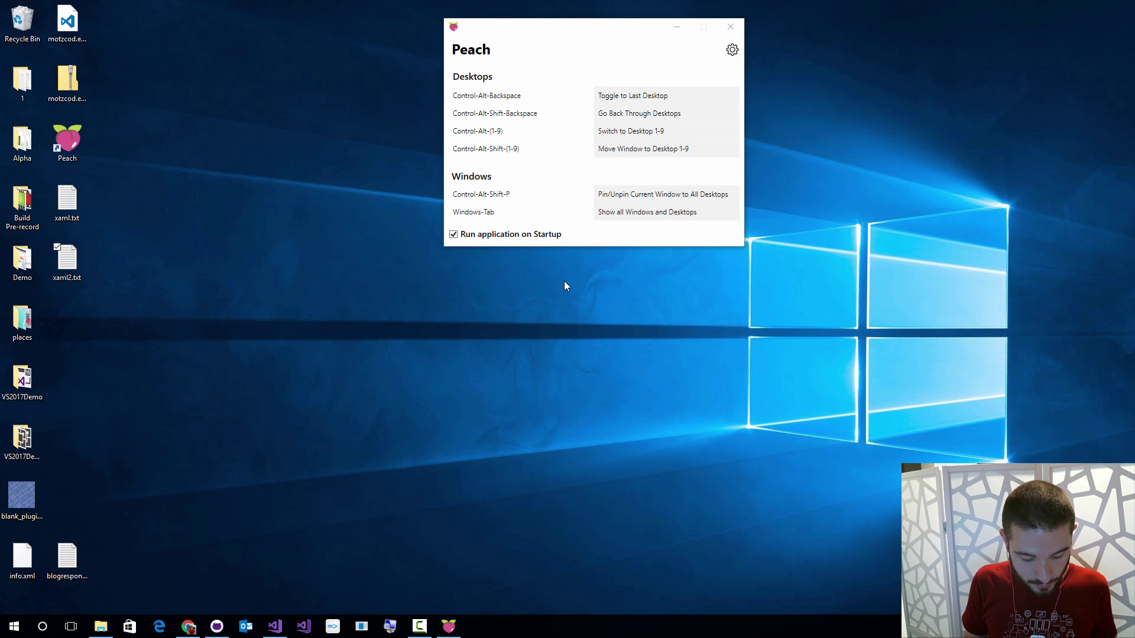
{"action": "key", "text": "ctrl+alt+2"}
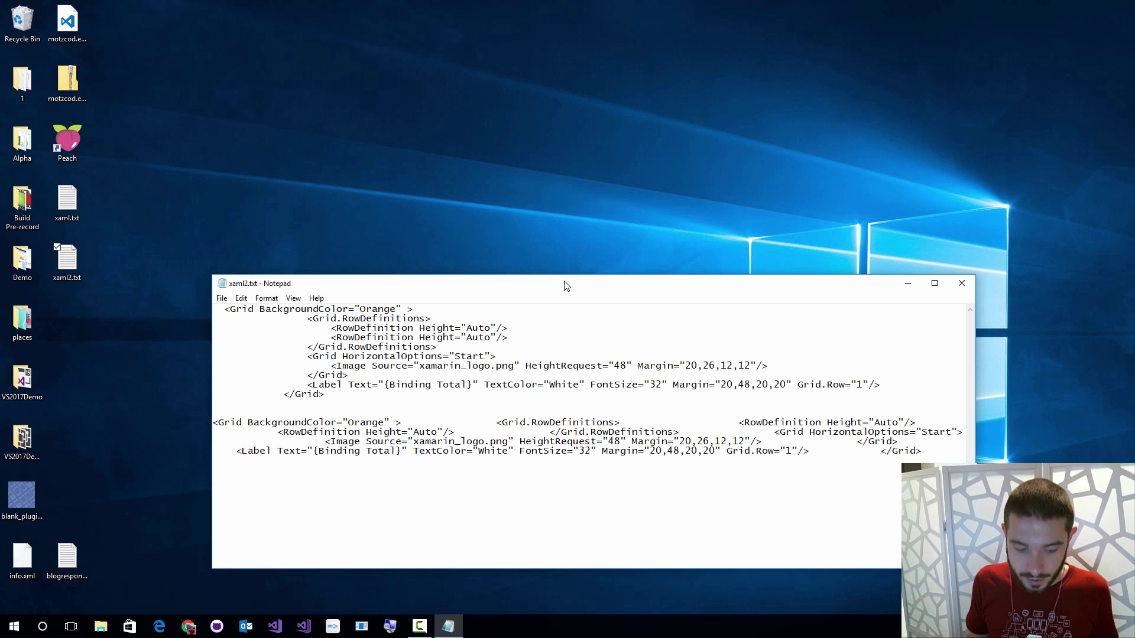
{"action": "key", "text": "ctrl+alt+BackSpace"}
{"action": "key", "text": "ctrl+alt+BackSpace"}
{"action": "key", "text": "ctrl+alt+BackSpace"}
{"action": "key", "text": "ctrl+alt+BackSpace"}
{"action": "key", "text": "ctrl+alt+BackSpace"}
{"action": "key", "text": "ctrl+alt+BackSpace"}
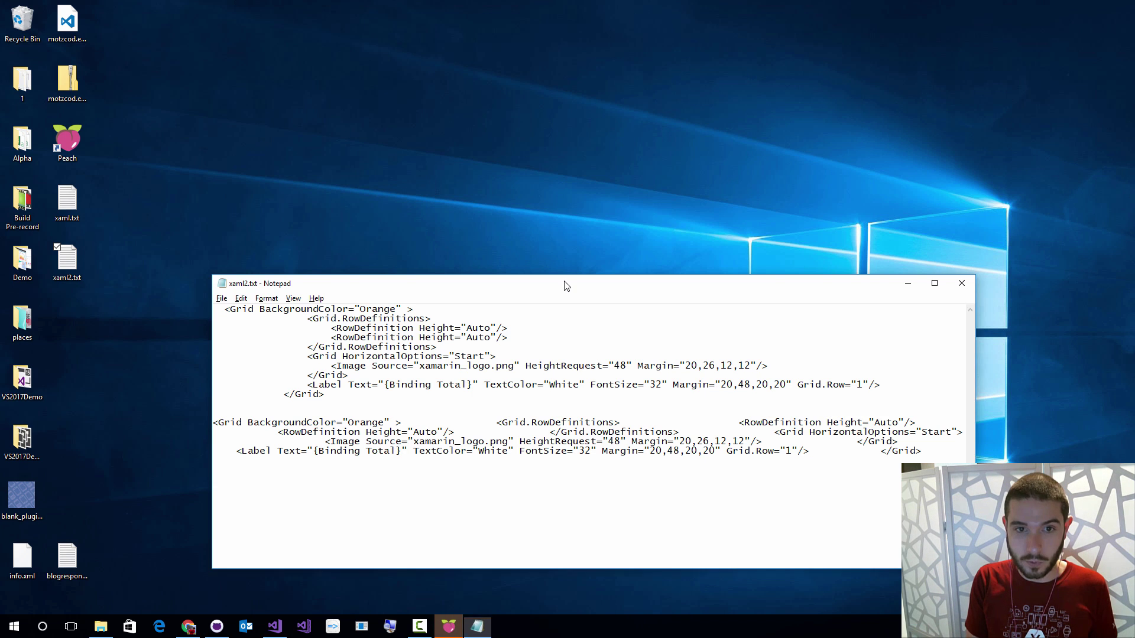
{"action": "key", "text": "ctrl+alt+BackSpace"}
{"action": "key", "text": "ctrl+alt+BackSpace"}
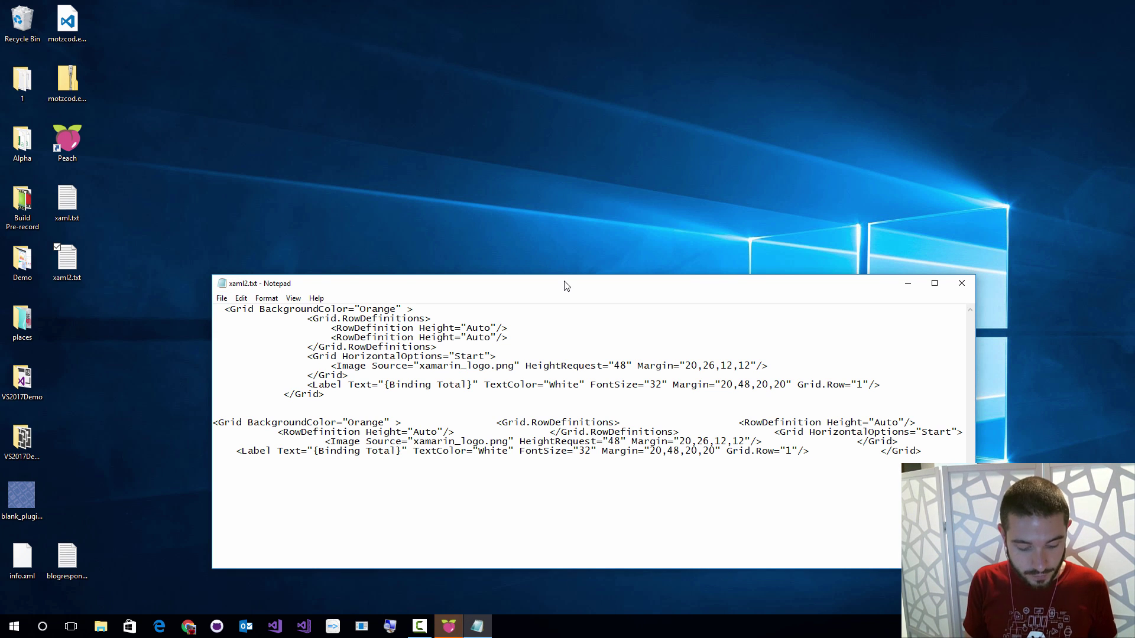
{"action": "key", "text": "ctrl+alt+BackSpace"}
{"action": "key", "text": "ctrl+alt+BackSpace"}
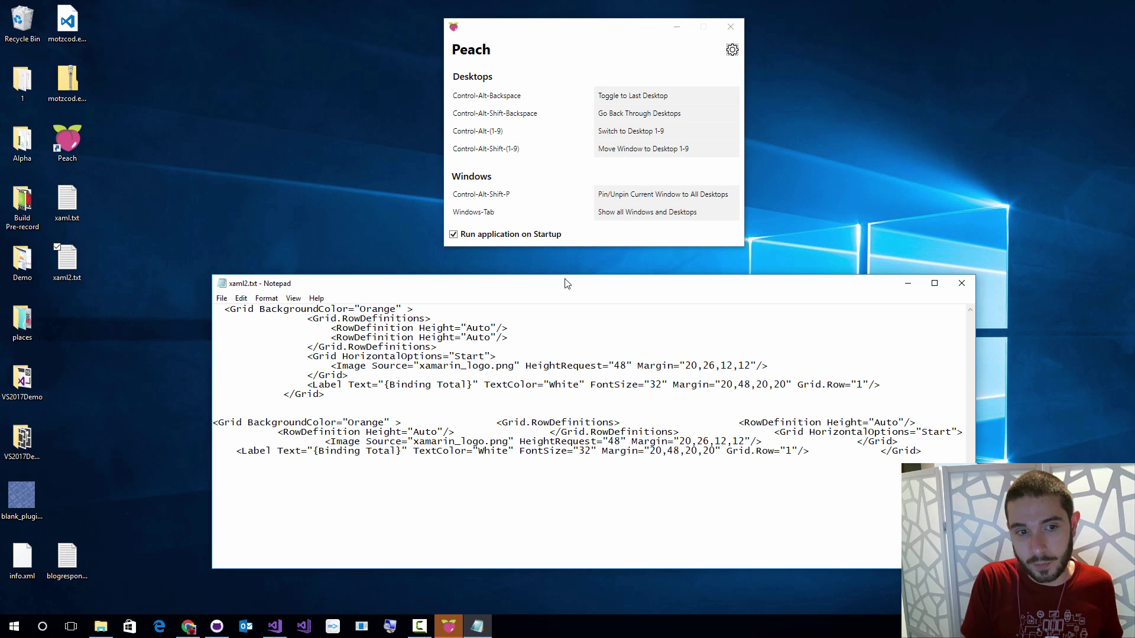
{"action": "left_click", "coordinate": [274, 627]}
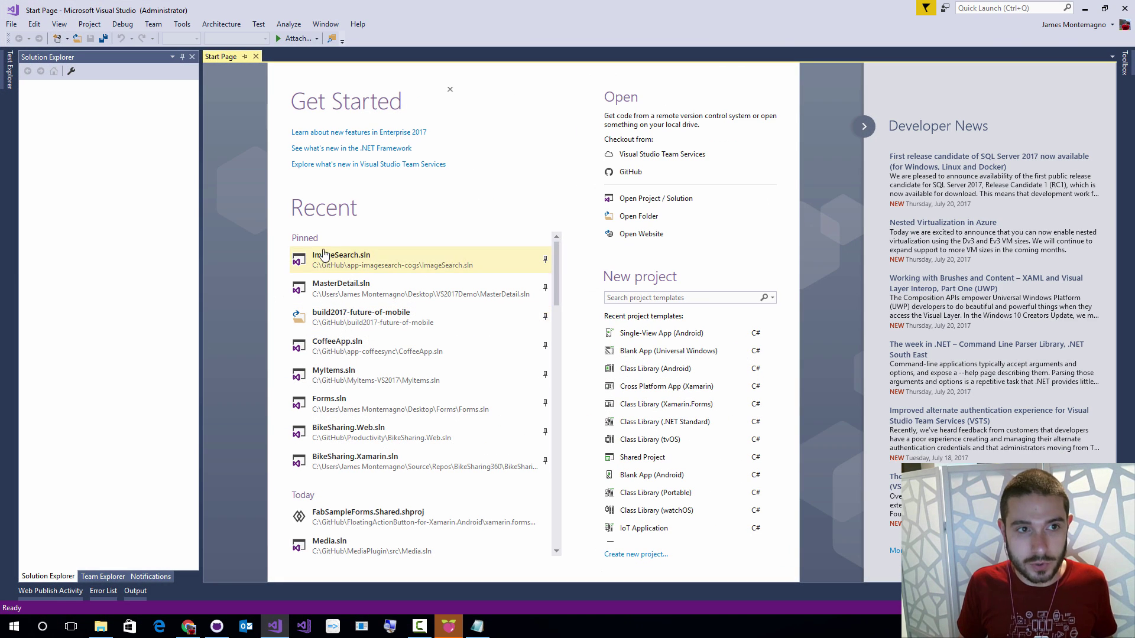
{"action": "key", "text": "Tab"}
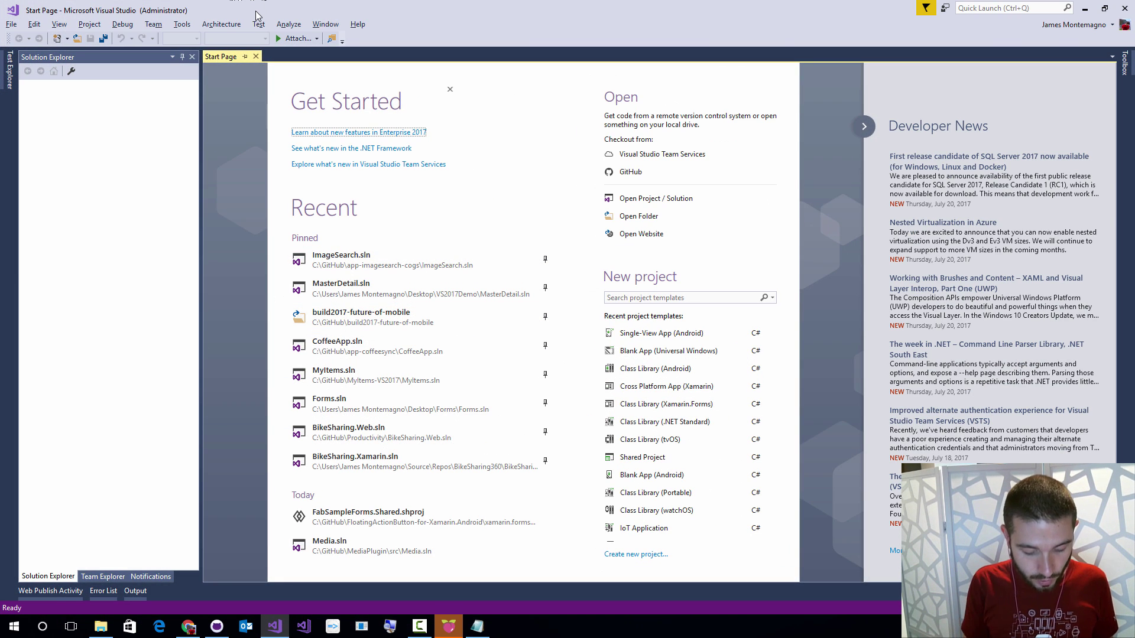
{"action": "key", "text": "super+d"}
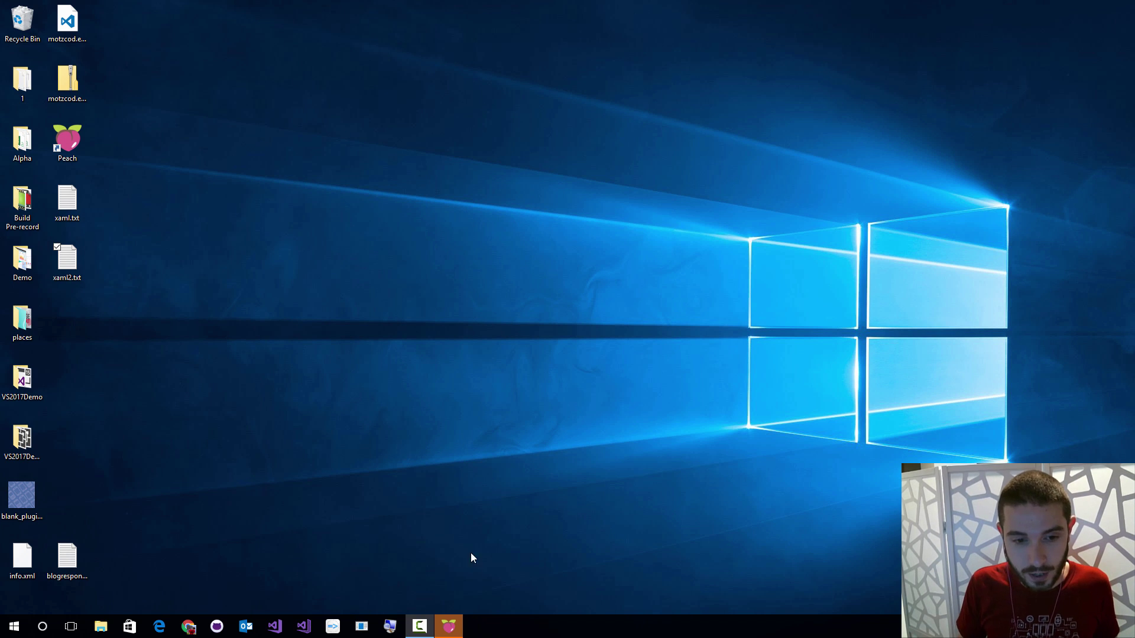
{"action": "left_click", "coordinate": [449, 626]}
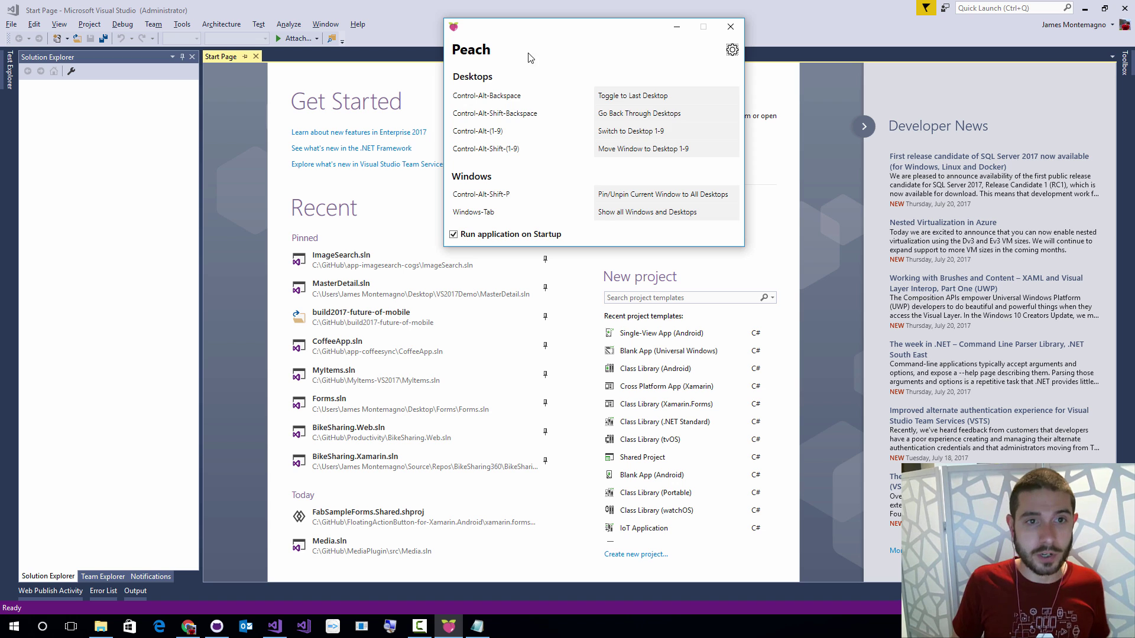
{"action": "left_click", "coordinate": [405, 20]}
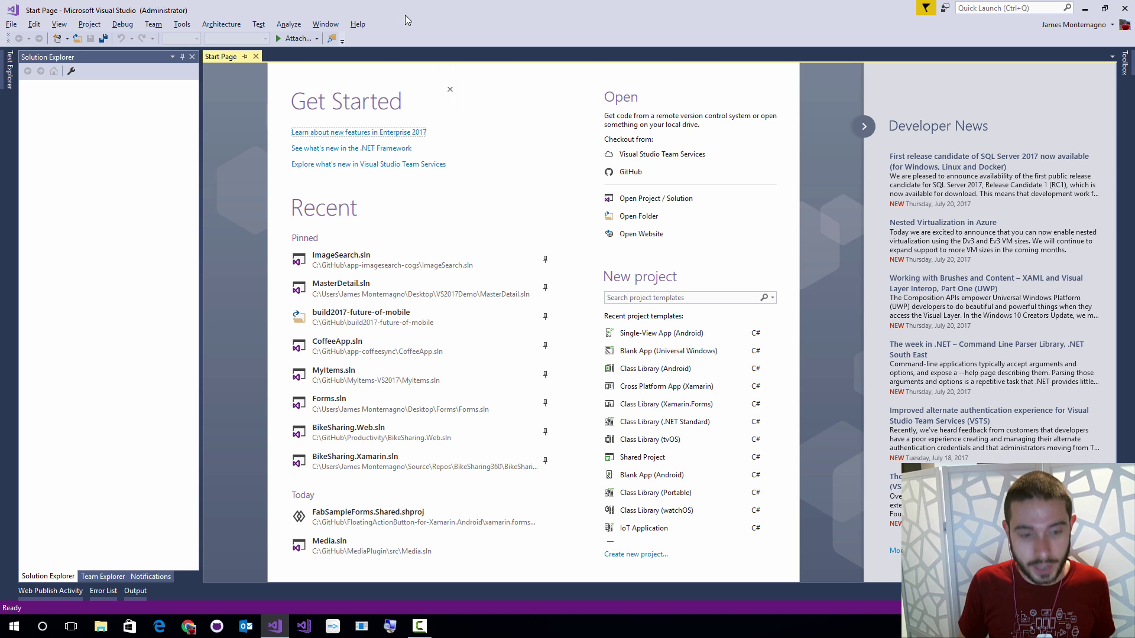
{"action": "key", "text": "ctrl+alt+BackSpace"}
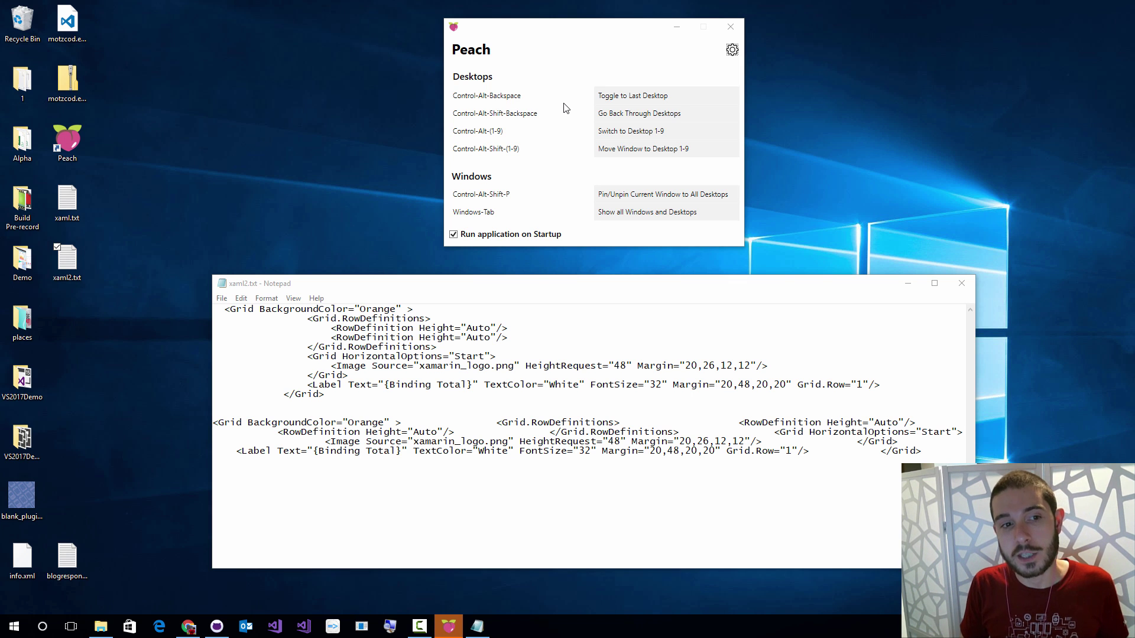
{"action": "left_click_drag", "start_coordinate": [532, 285], "coordinate": [518, 271]}
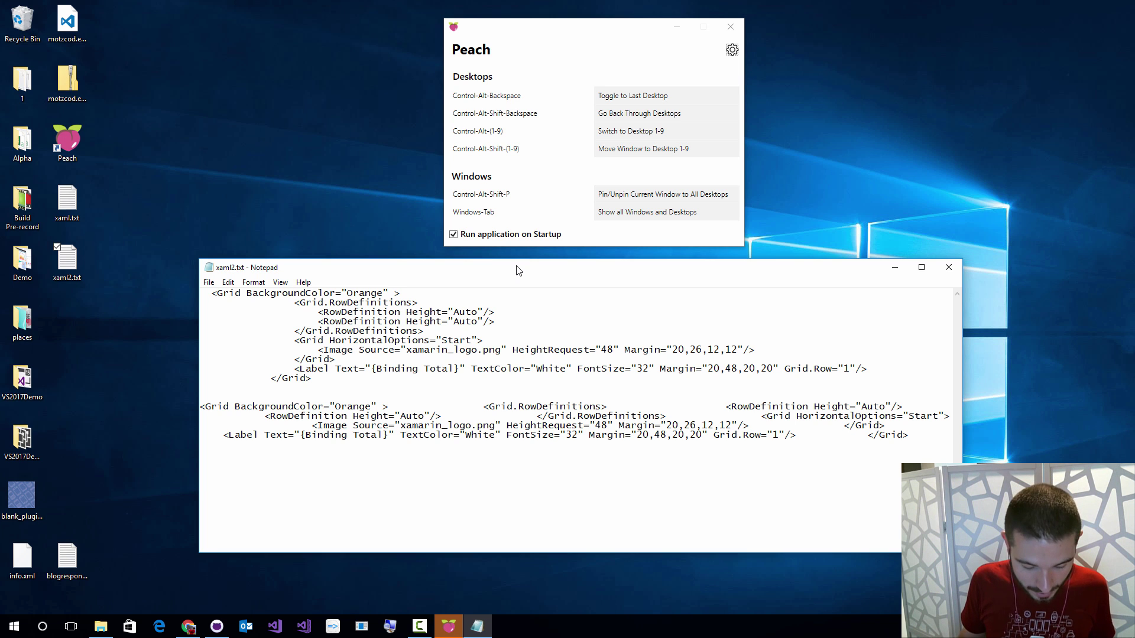
Step: Cycle through desktops 1–4 with Ctrl+Alt+number, the pinned Notepad staying on top
{"action": "key", "text": "super+Tab"}
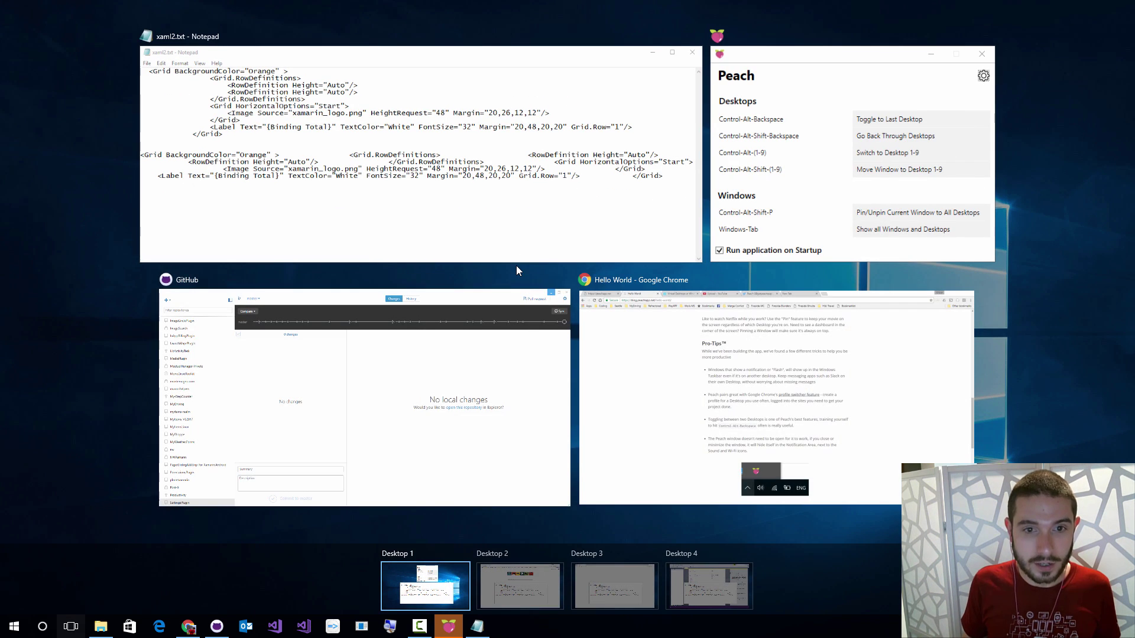
{"action": "key", "text": "super+Tab"}
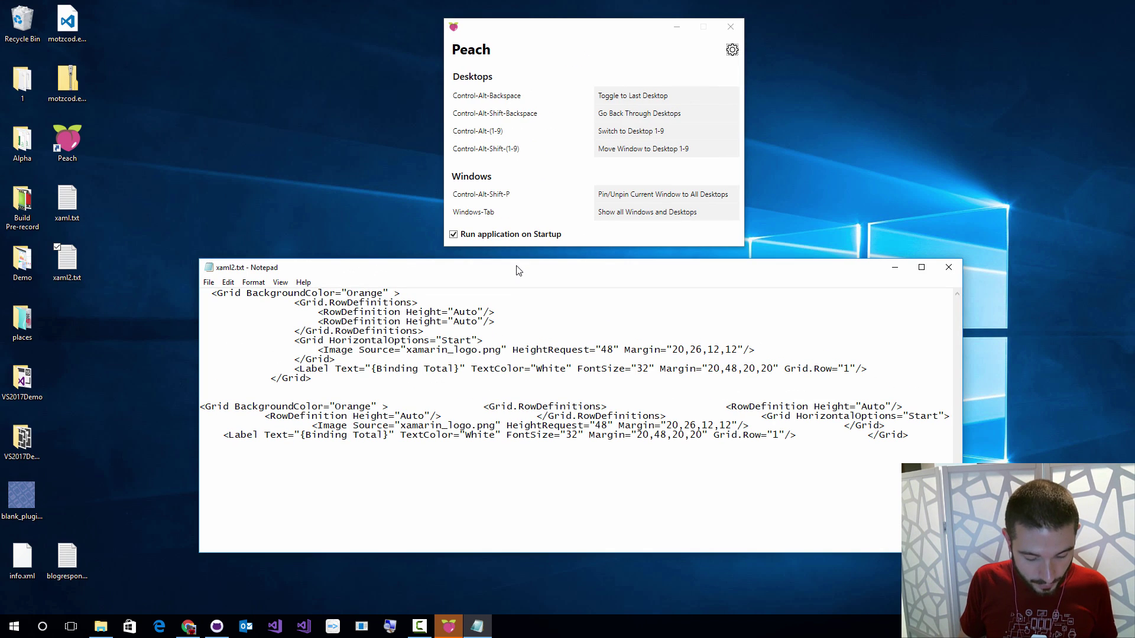
{"action": "key", "text": "ctrl+alt+2"}
{"action": "key", "text": "ctrl+alt+3"}
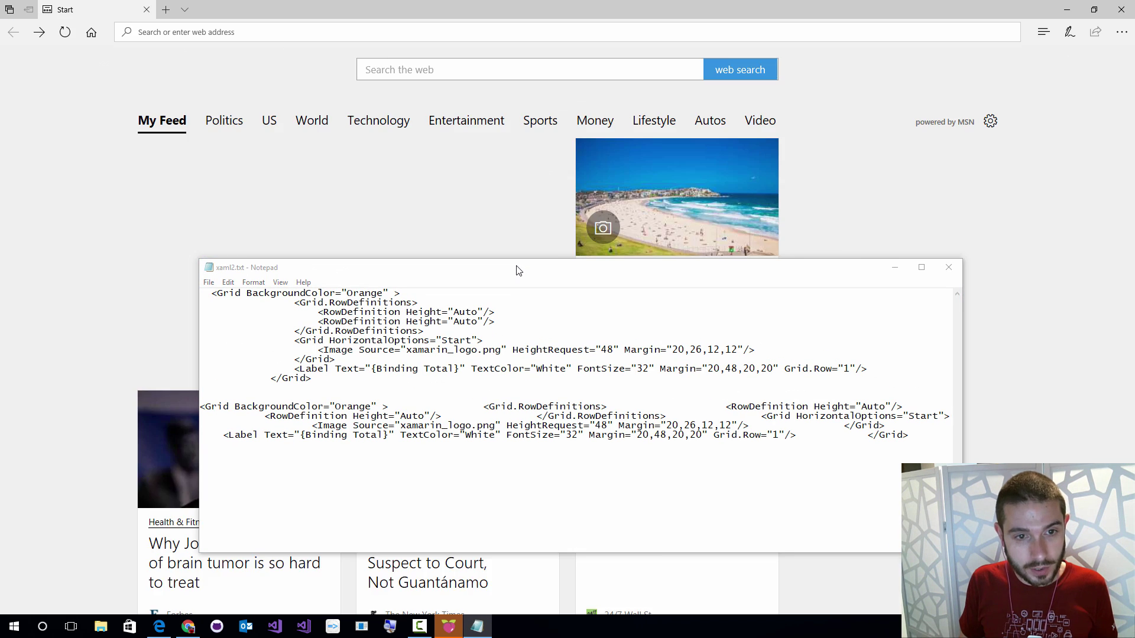
{"action": "key", "text": "ctrl+alt+4"}
{"action": "key", "text": "ctrl+alt+1"}
{"action": "key", "text": "ctrl+alt+2"}
{"action": "key", "text": "ctrl+alt+4"}
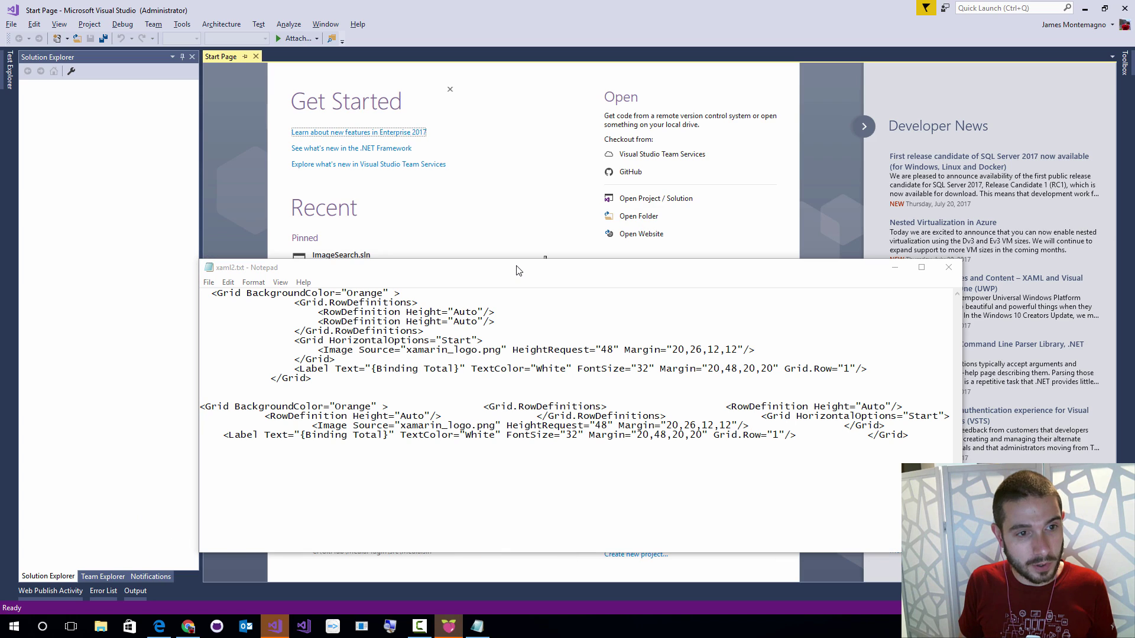
Step: Unpin Notepad with Ctrl+Alt+Shift+P and return to the desktop showing Peach
{"action": "left_click", "coordinate": [518, 271]}
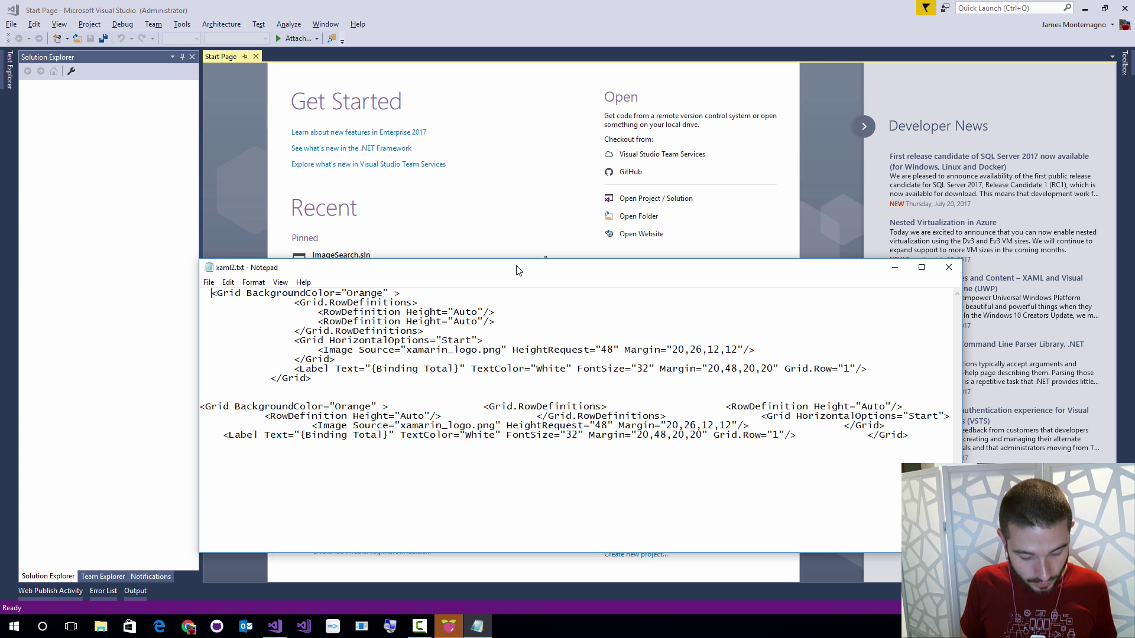
{"action": "key", "text": "ctrl+alt+shift+p"}
{"action": "key", "text": "ctrl+alt+1"}
{"action": "key", "text": "ctrl+alt+2"}
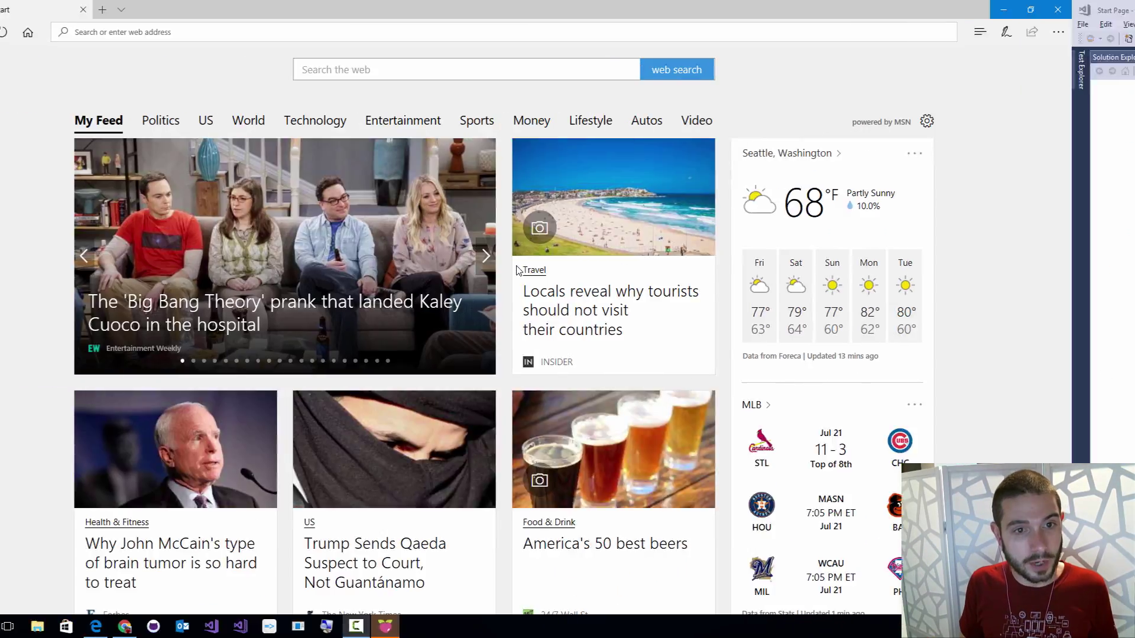
{"action": "key", "text": "ctrl+alt+4"}
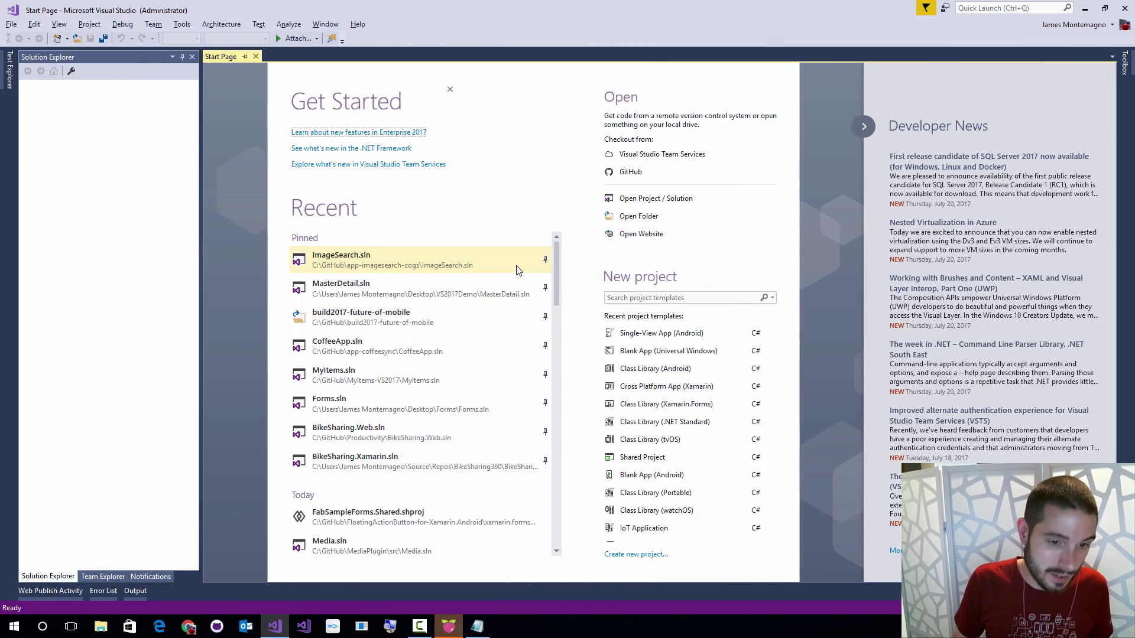
{"action": "left_click", "coordinate": [447, 631]}
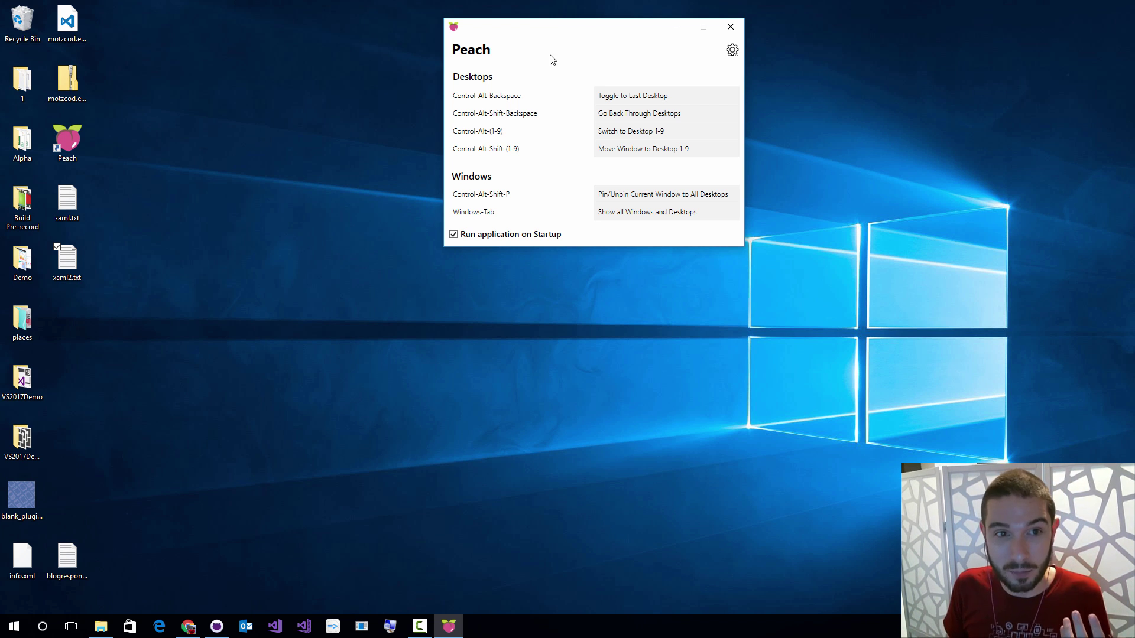
Step: Move the Peach window down to mid-screen and bring up Chrome's peachapp.net tab
{"action": "left_click_drag", "start_coordinate": [550, 36], "coordinate": [540, 172]}
{"action": "left_click", "coordinate": [188, 626]}
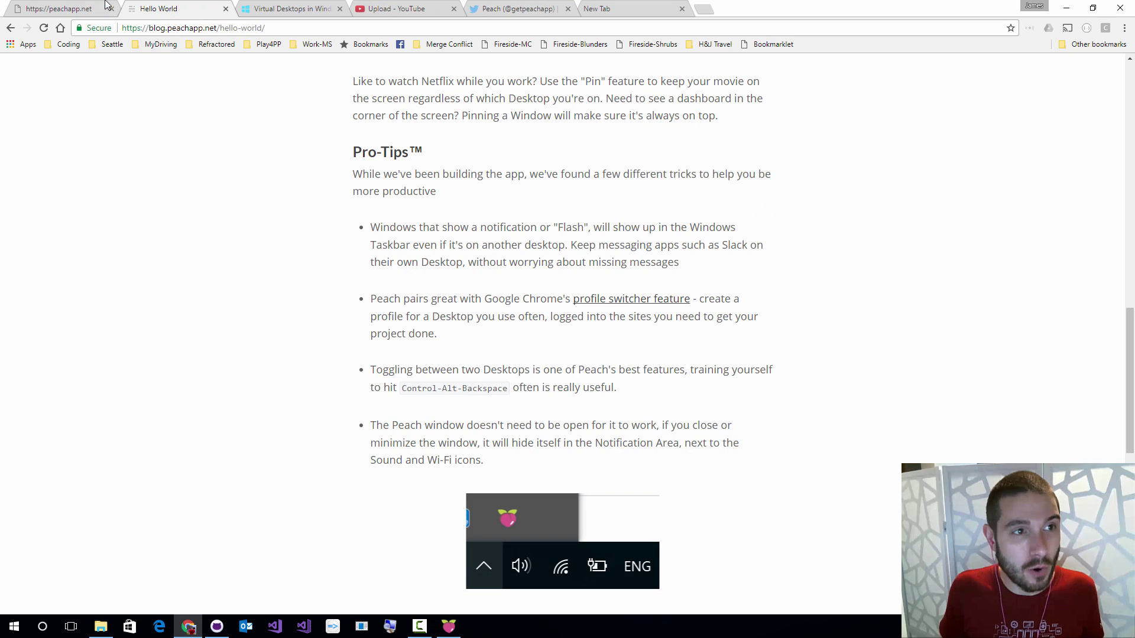
{"action": "left_click", "coordinate": [88, 8]}
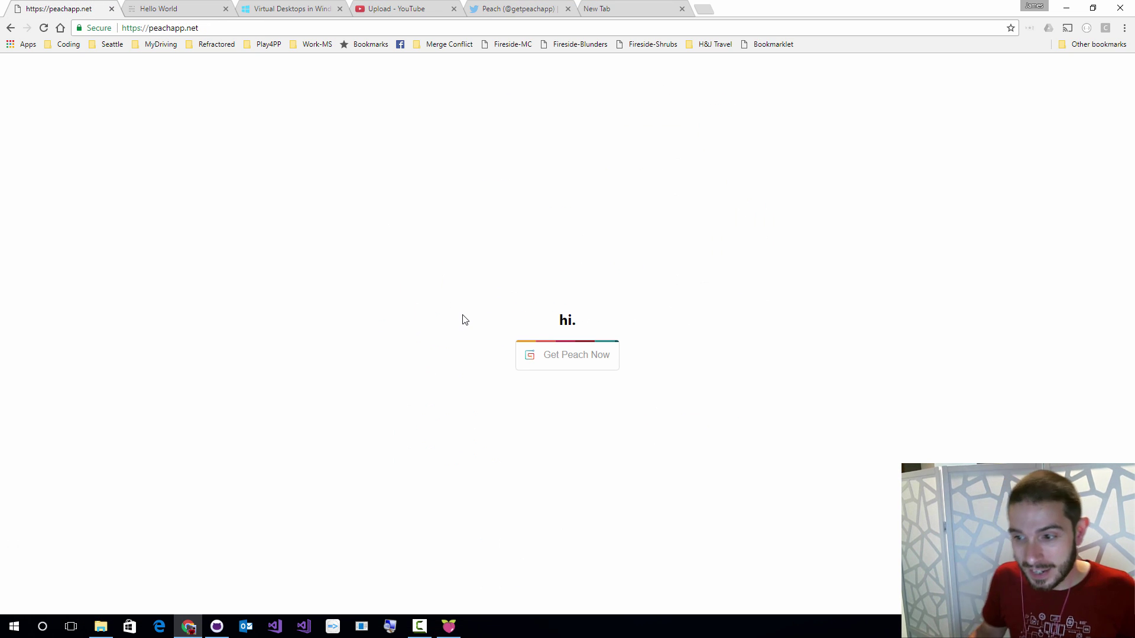